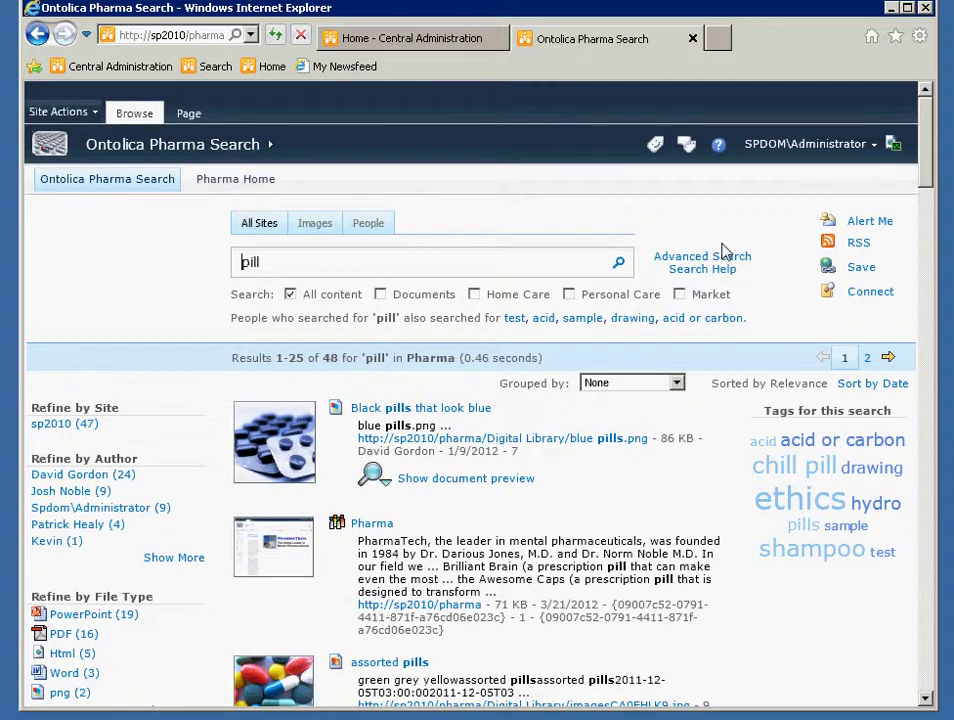
Filter the pill results to PDF and view the properties of 20110427pr_eng.pdf
{"action": "left_click", "coordinate": [60, 635]}
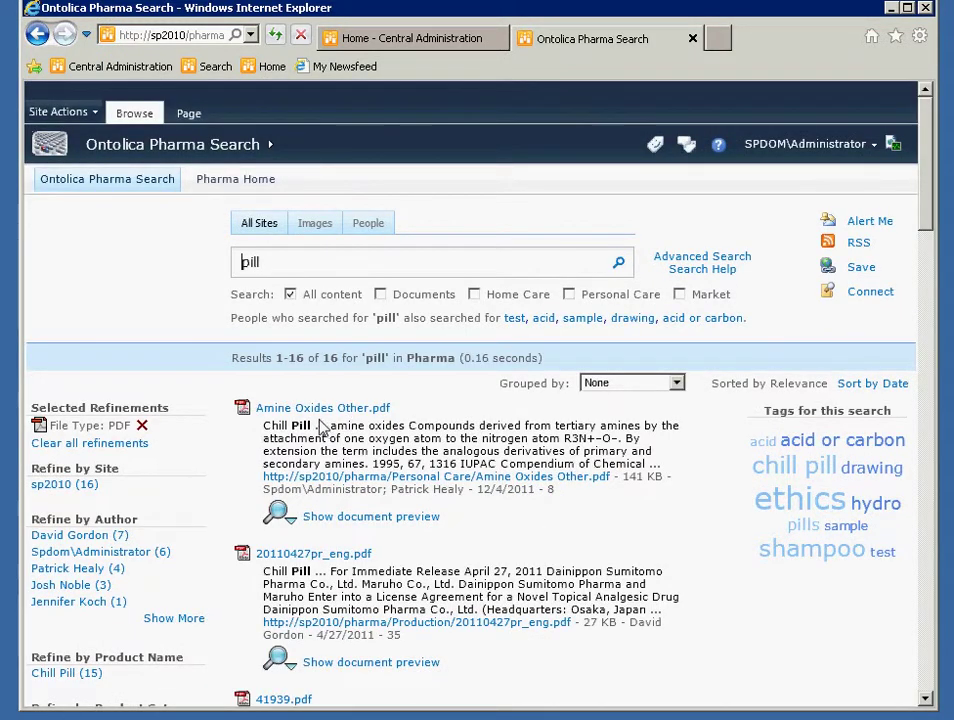
{"action": "mouse_move", "coordinate": [375, 410]}
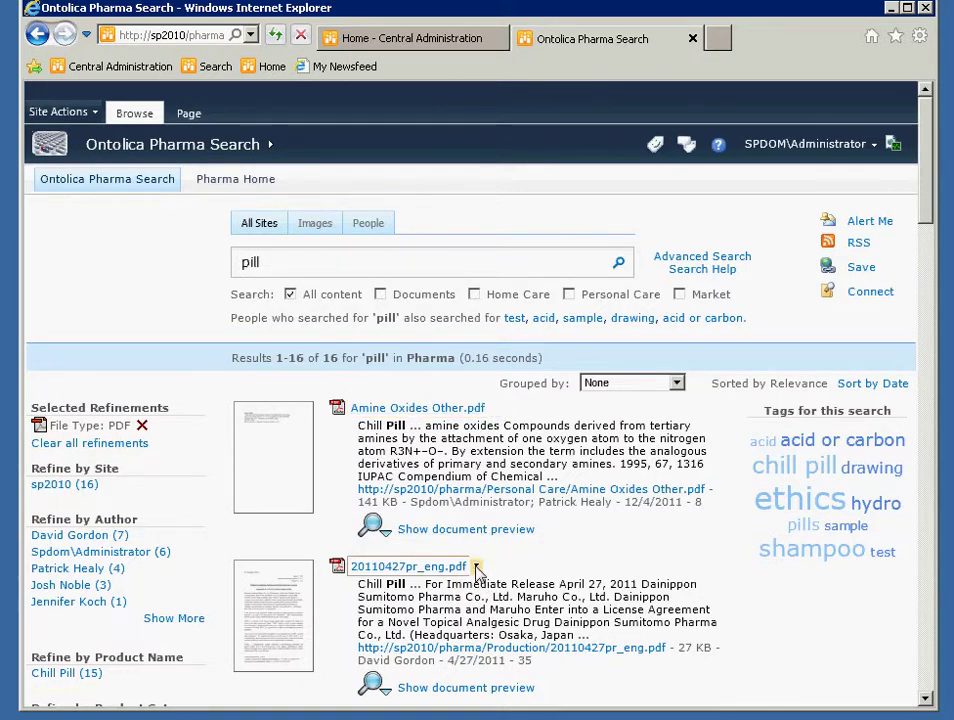
{"action": "left_click", "coordinate": [477, 567]}
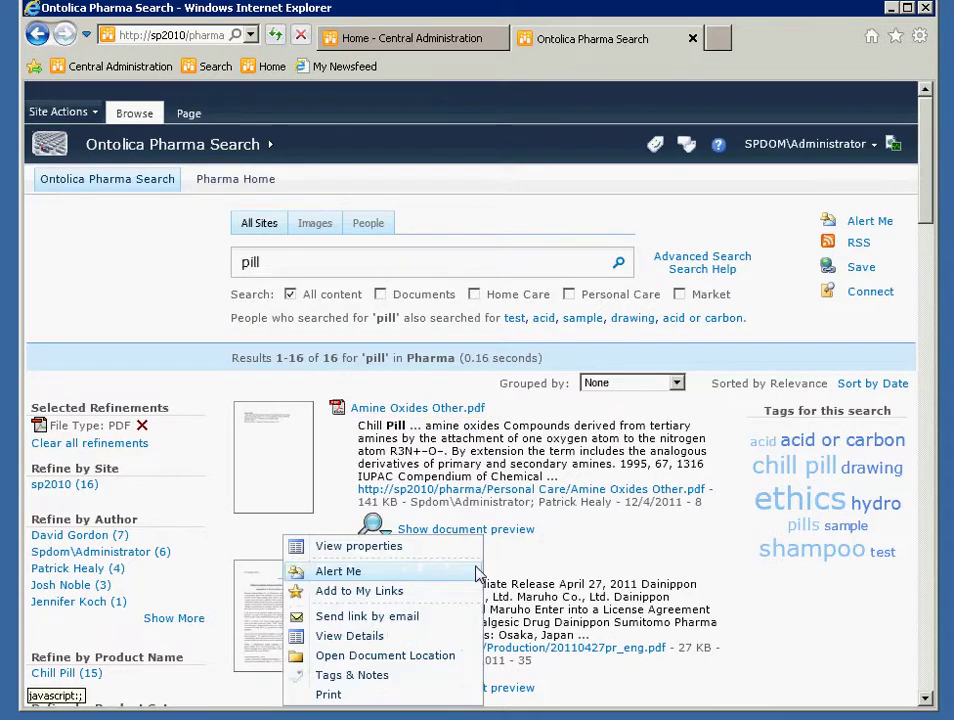
{"action": "left_click", "coordinate": [373, 547]}
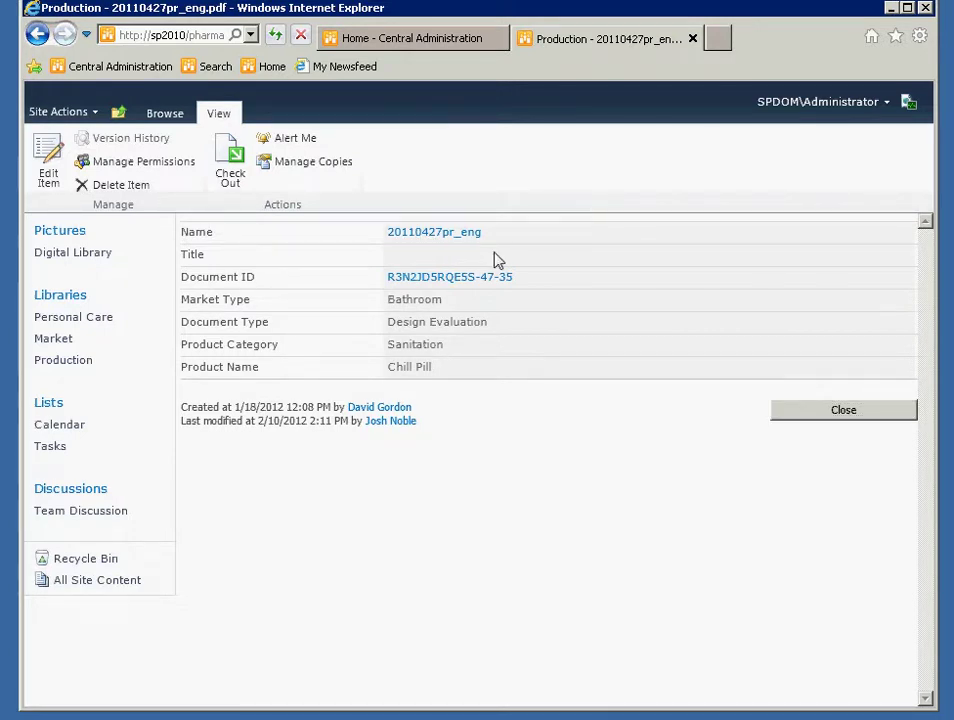
Highlight the Title label and the property rows from Product Name to Document ID, then deselect
{"action": "double_click", "coordinate": [192, 255]}
{"action": "left_click", "coordinate": [450, 378]}
{"action": "left_click_drag", "start_coordinate": [450, 378], "coordinate": [202, 249]}
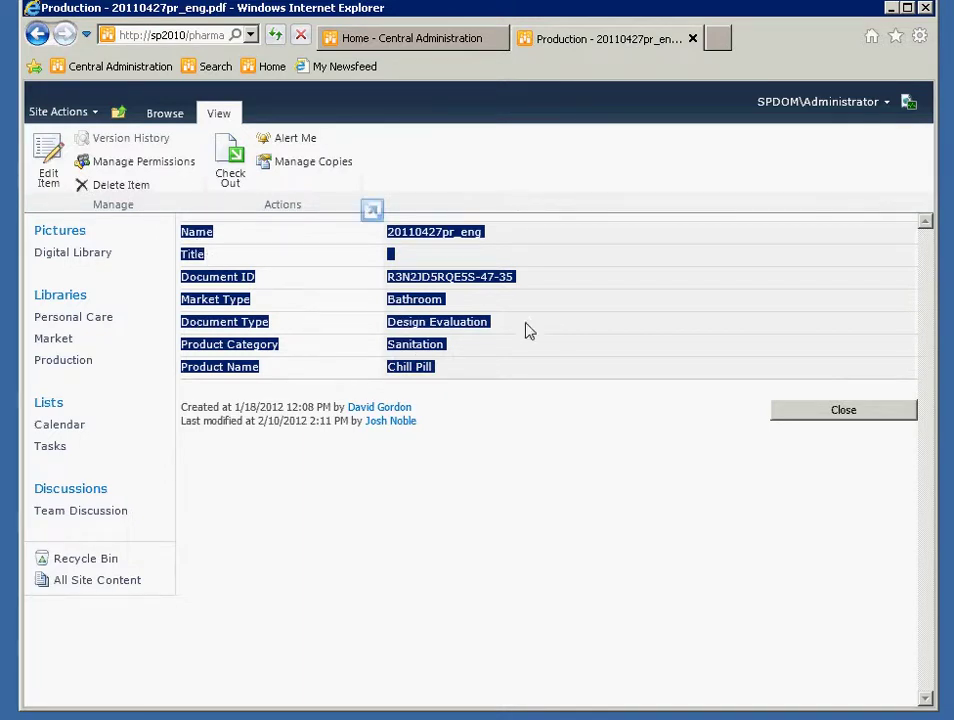
{"action": "left_click", "coordinate": [449, 256]}
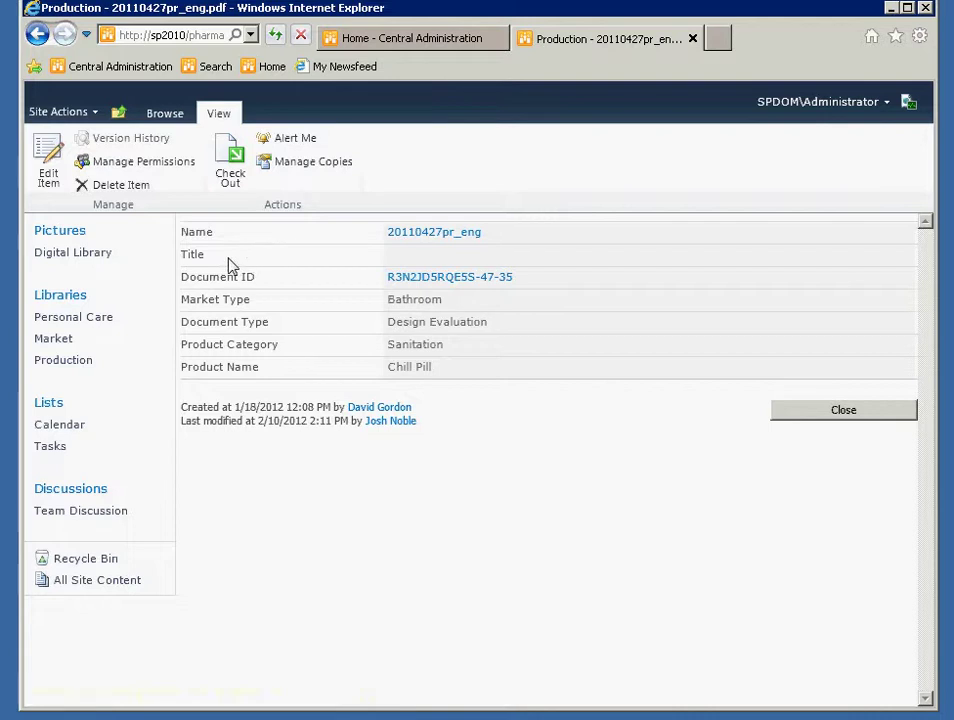
{"action": "left_click_drag", "start_coordinate": [198, 257], "coordinate": [181, 256]}
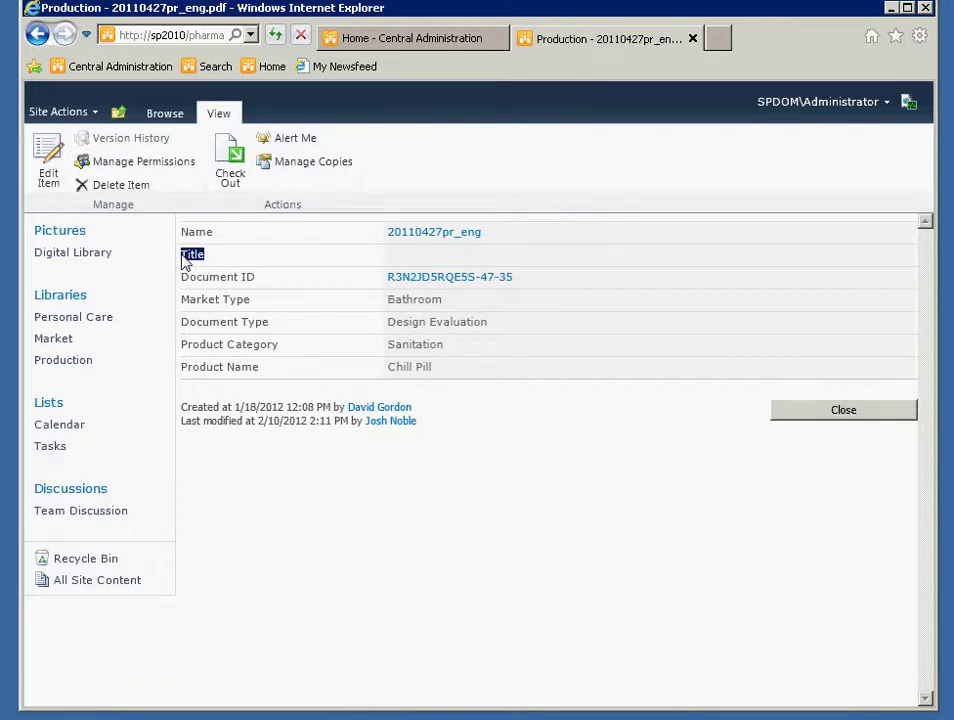
{"action": "left_click", "coordinate": [526, 266]}
Go back to the pill results, drop the File Type: PDF refinement, and scroll the refiners
{"action": "left_click", "coordinate": [36, 34]}
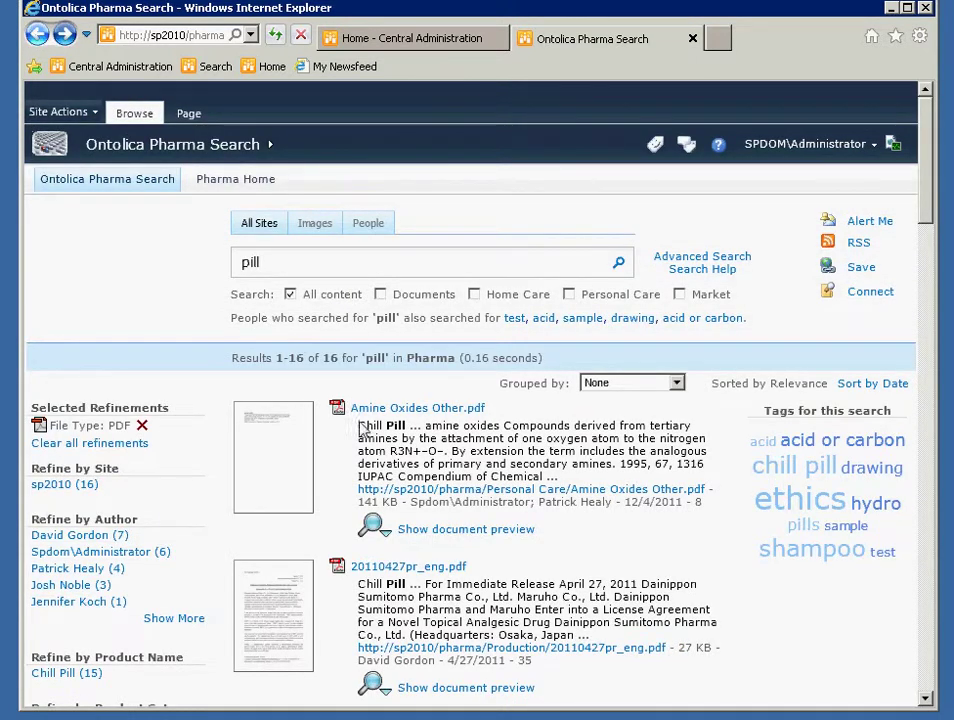
{"action": "mouse_move", "coordinate": [232, 543]}
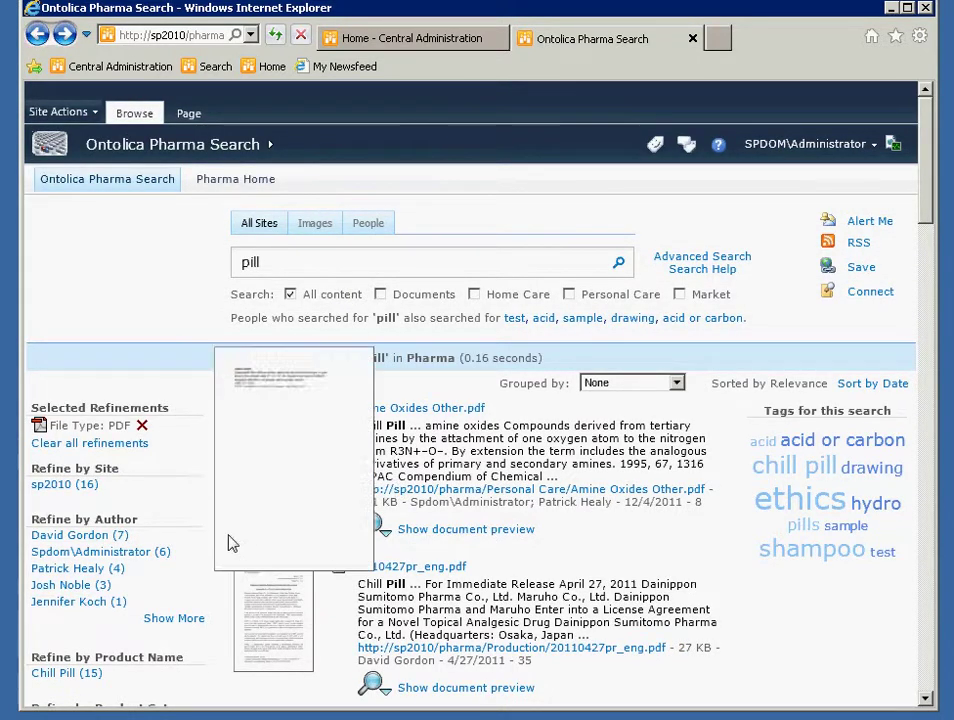
{"action": "left_click", "coordinate": [142, 426]}
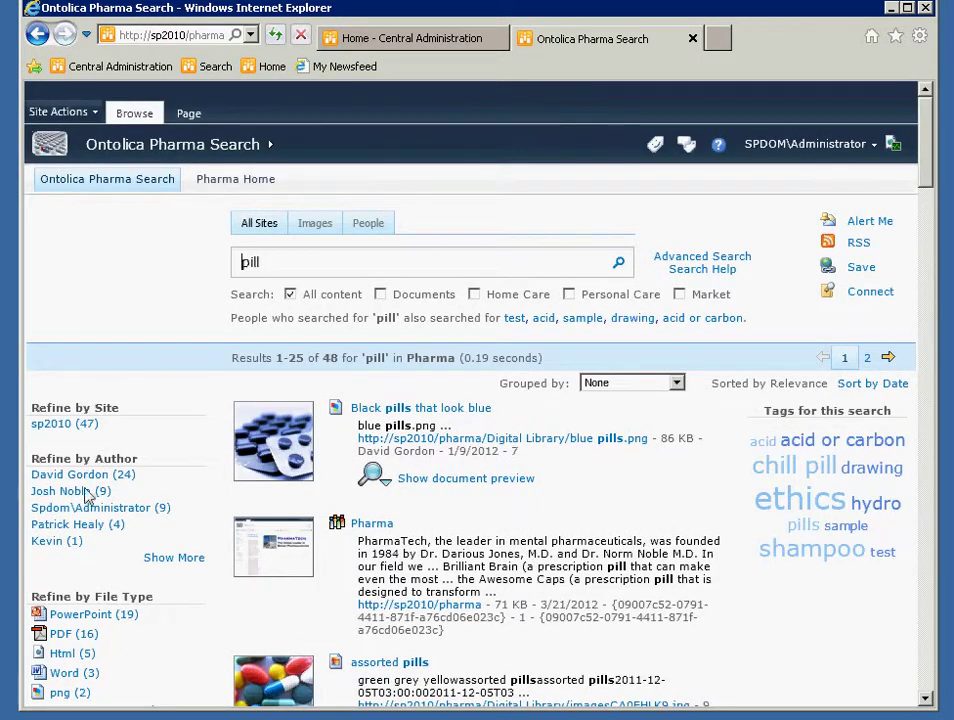
{"action": "scroll", "coordinate": [81, 495], "scroll_direction": "down", "scroll_amount": 3}
{"action": "scroll", "coordinate": [88, 487], "scroll_direction": "down", "scroll_amount": 2}
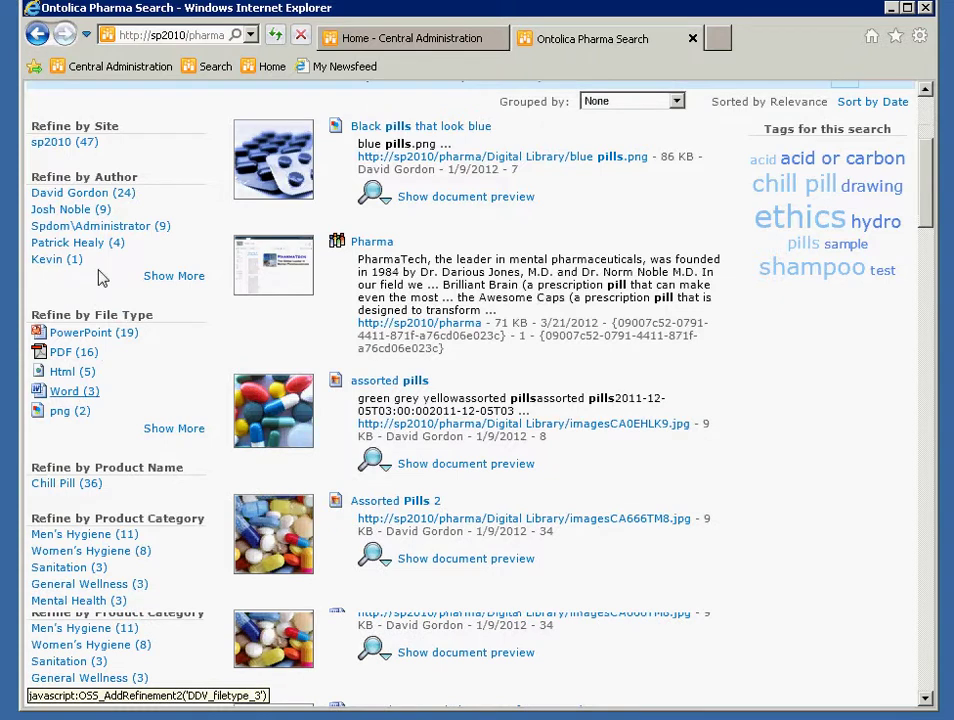
{"action": "scroll", "coordinate": [92, 388], "scroll_direction": "down", "scroll_amount": 2}
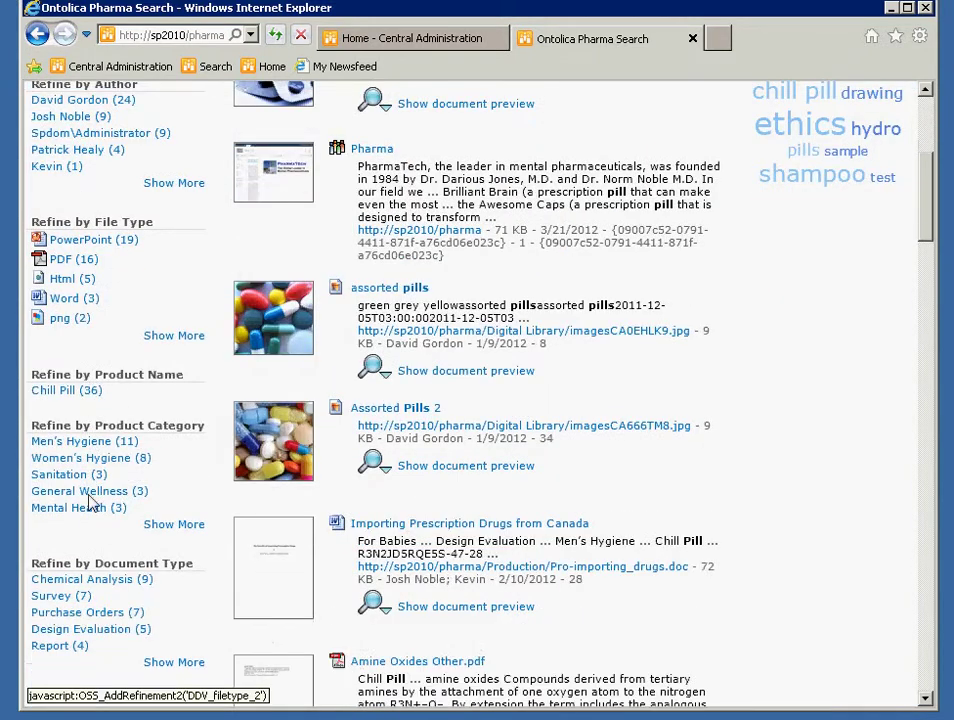
{"action": "scroll", "coordinate": [87, 562], "scroll_direction": "down", "scroll_amount": 2}
{"action": "scroll", "coordinate": [90, 556], "scroll_direction": "up", "scroll_amount": 5}
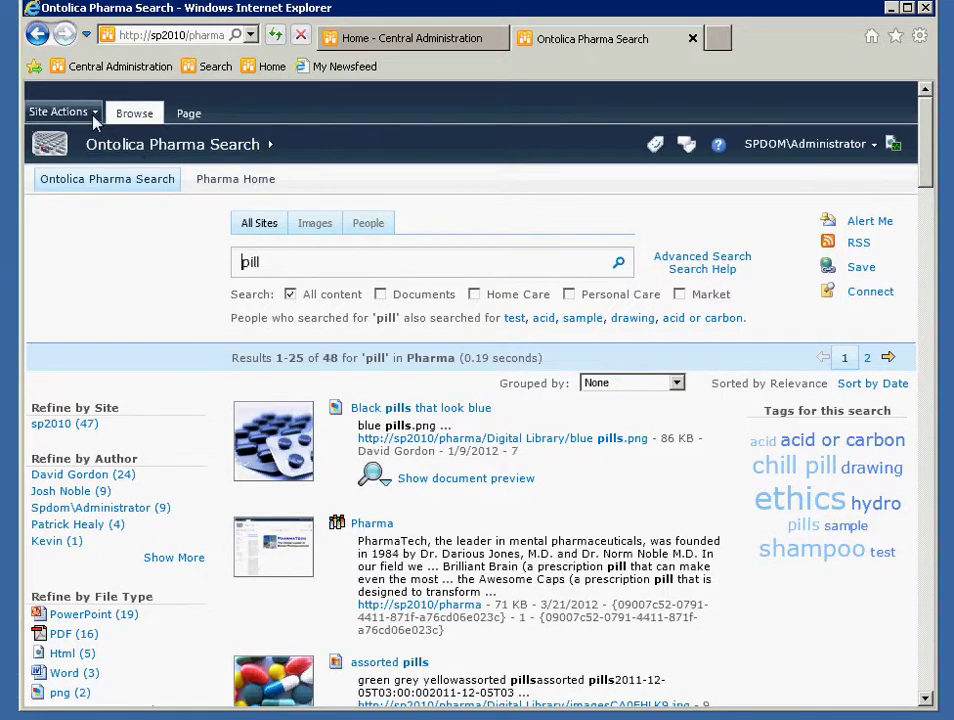
Reach the AllSites tab's Refiner Properties through top-level Site Settings and Ontolica Search Tabs
{"action": "left_click", "coordinate": [92, 117]}
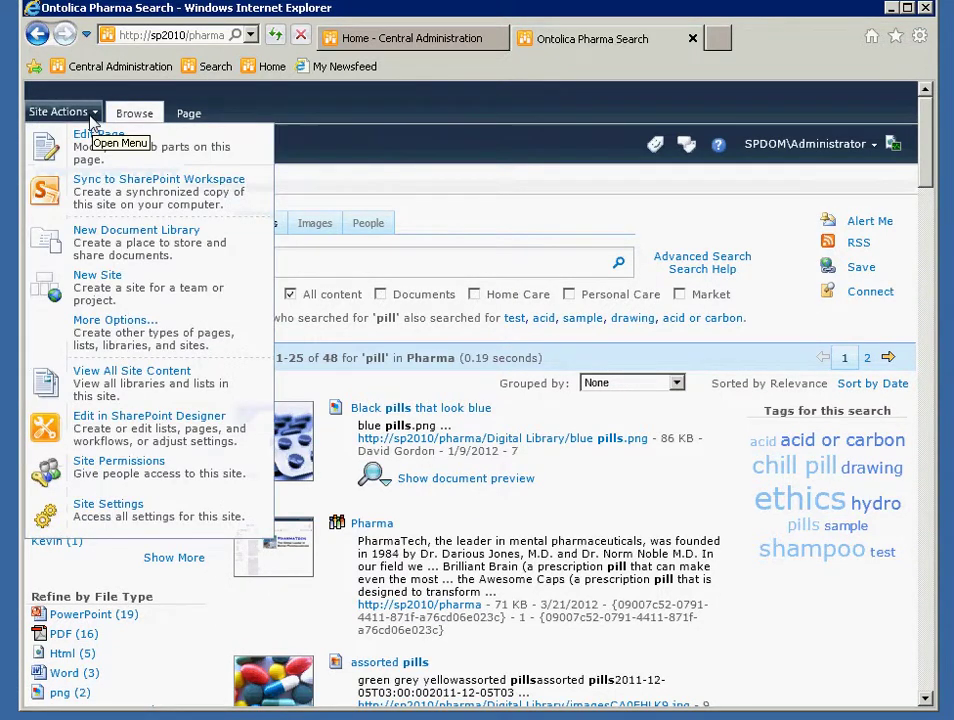
{"action": "left_click", "coordinate": [97, 516]}
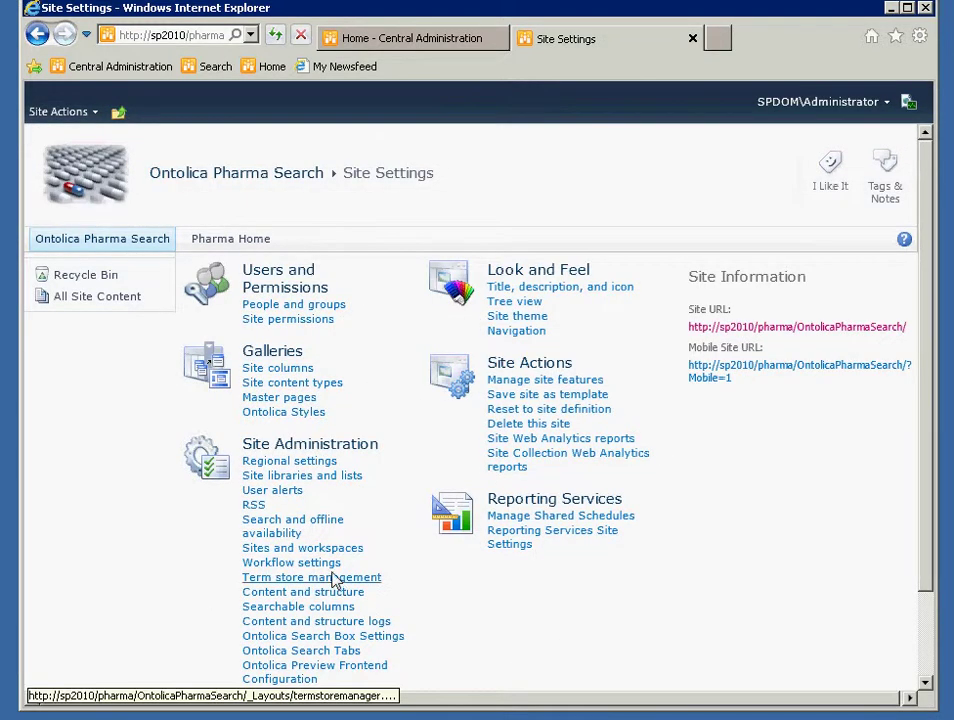
{"action": "scroll", "coordinate": [334, 577], "scroll_direction": "down", "scroll_amount": 2}
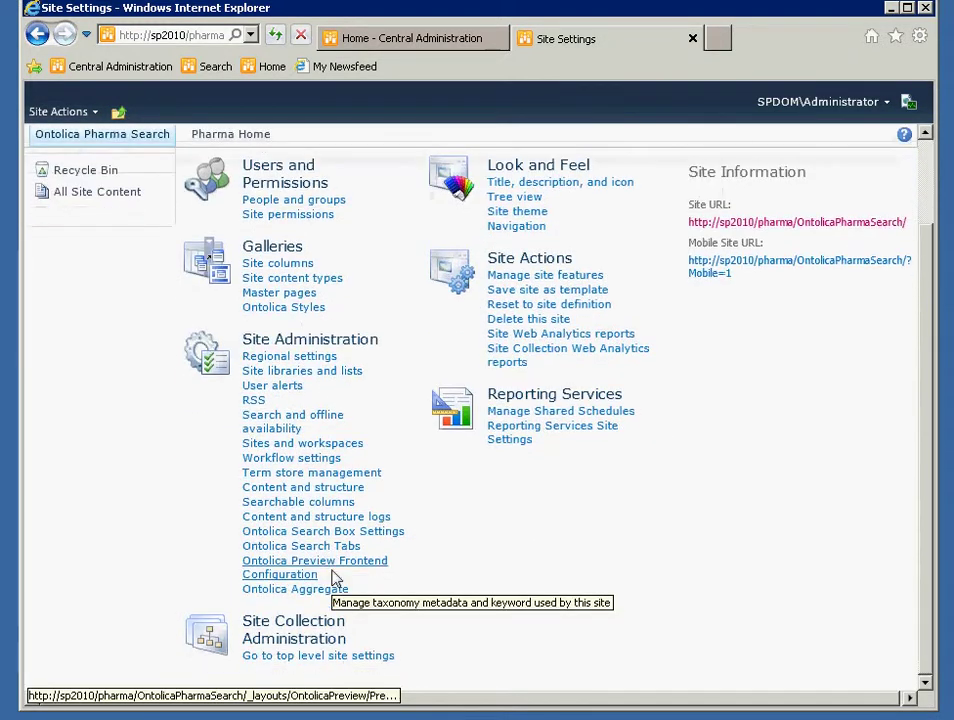
{"action": "left_click", "coordinate": [298, 657]}
{"action": "scroll", "coordinate": [273, 466], "scroll_direction": "down", "scroll_amount": 8}
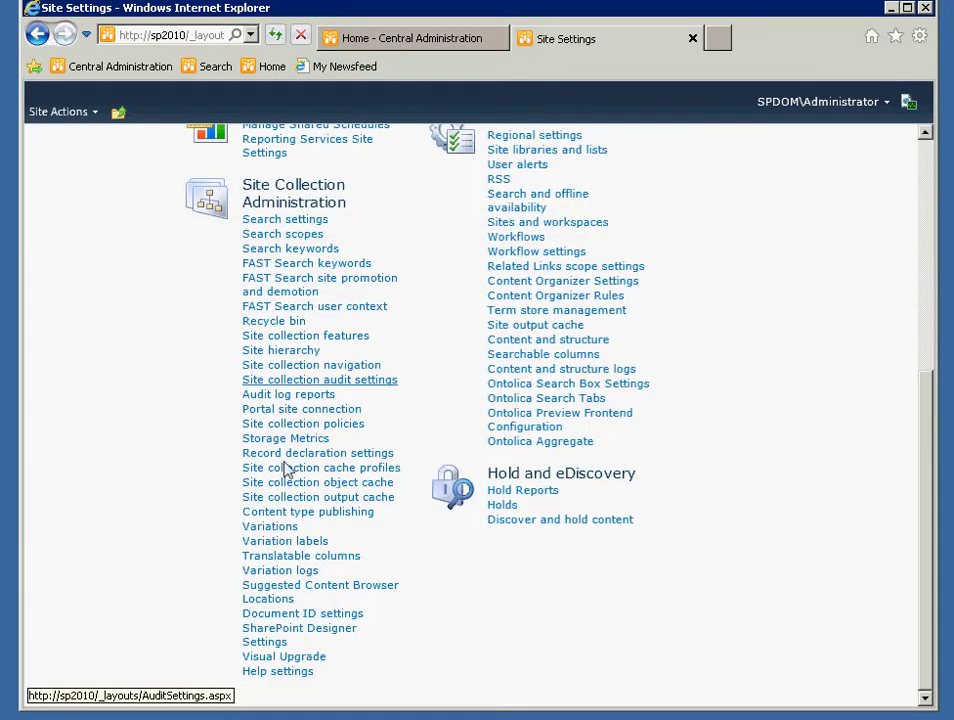
{"action": "scroll", "coordinate": [300, 457], "scroll_direction": "up", "scroll_amount": 5}
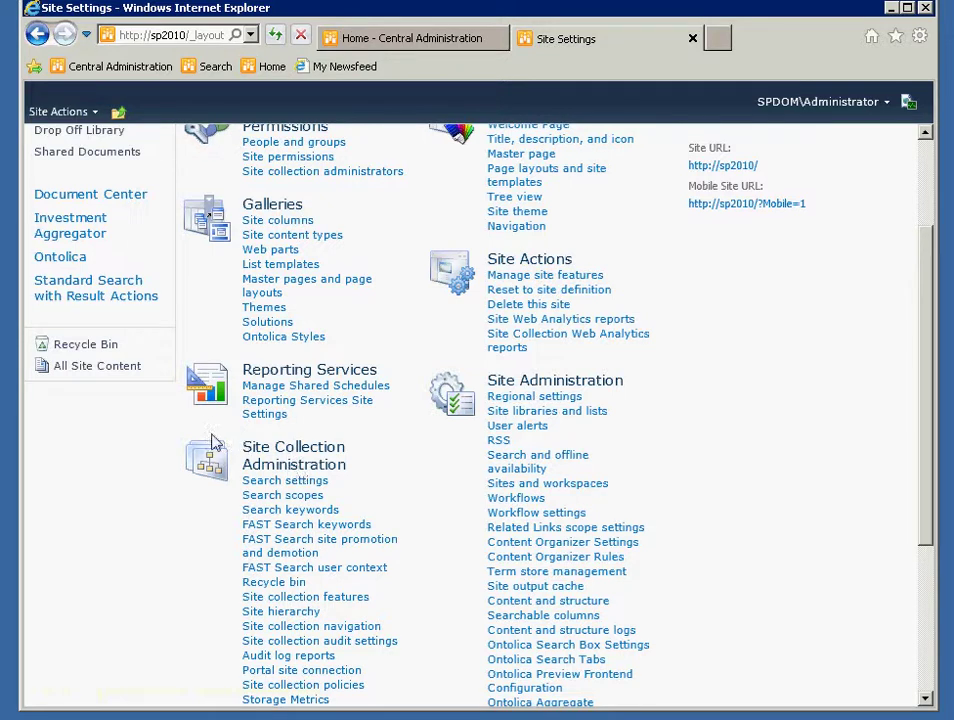
{"action": "left_click", "coordinate": [598, 663]}
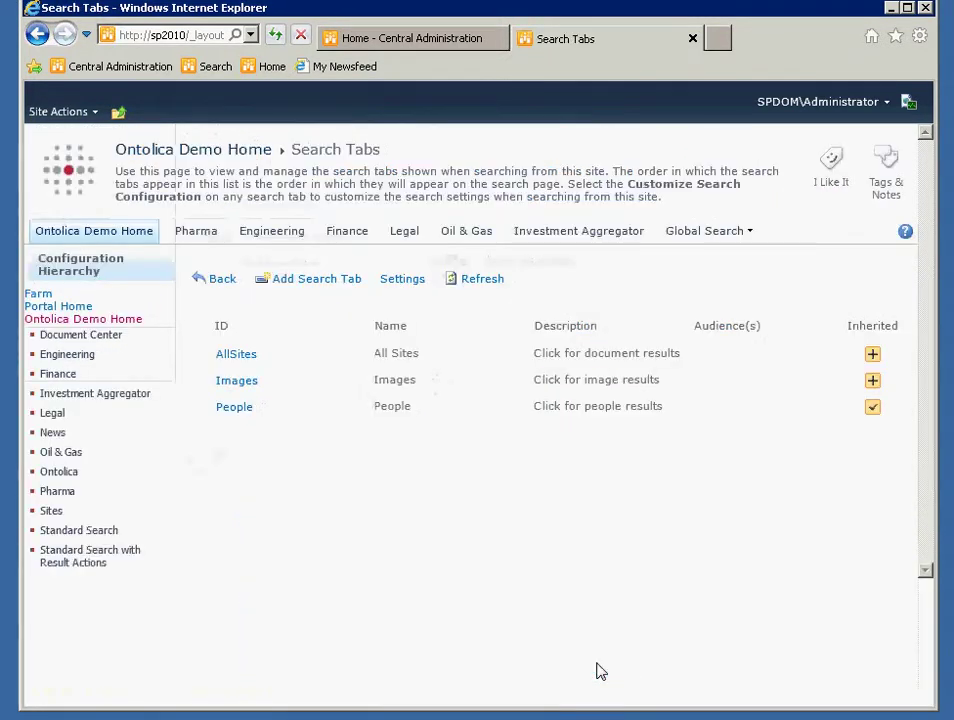
{"action": "left_click", "coordinate": [229, 356]}
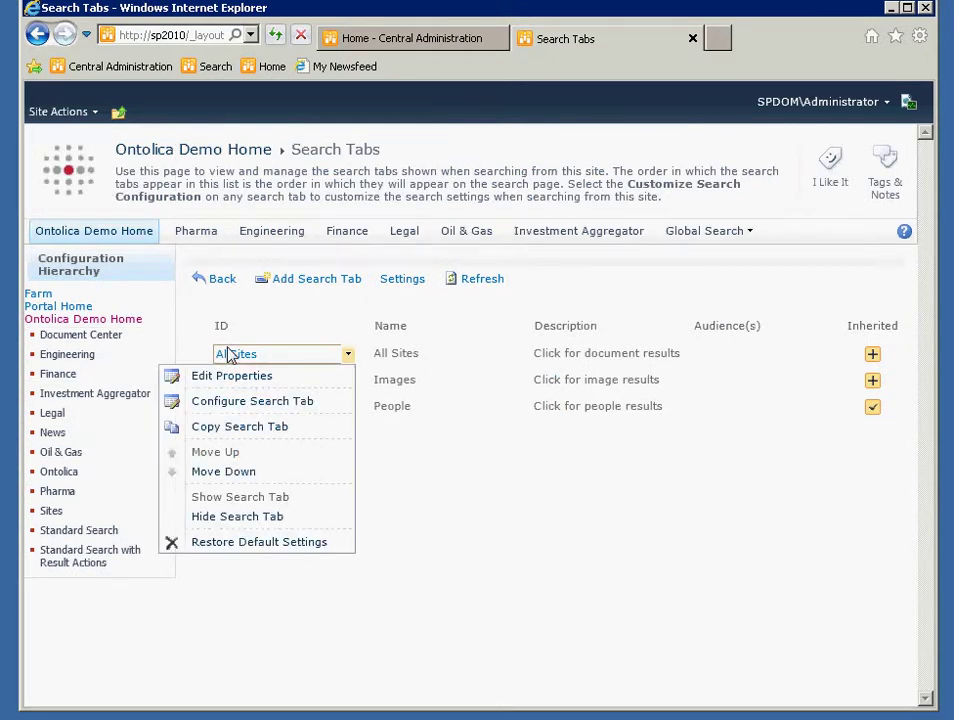
{"action": "left_click", "coordinate": [229, 356]}
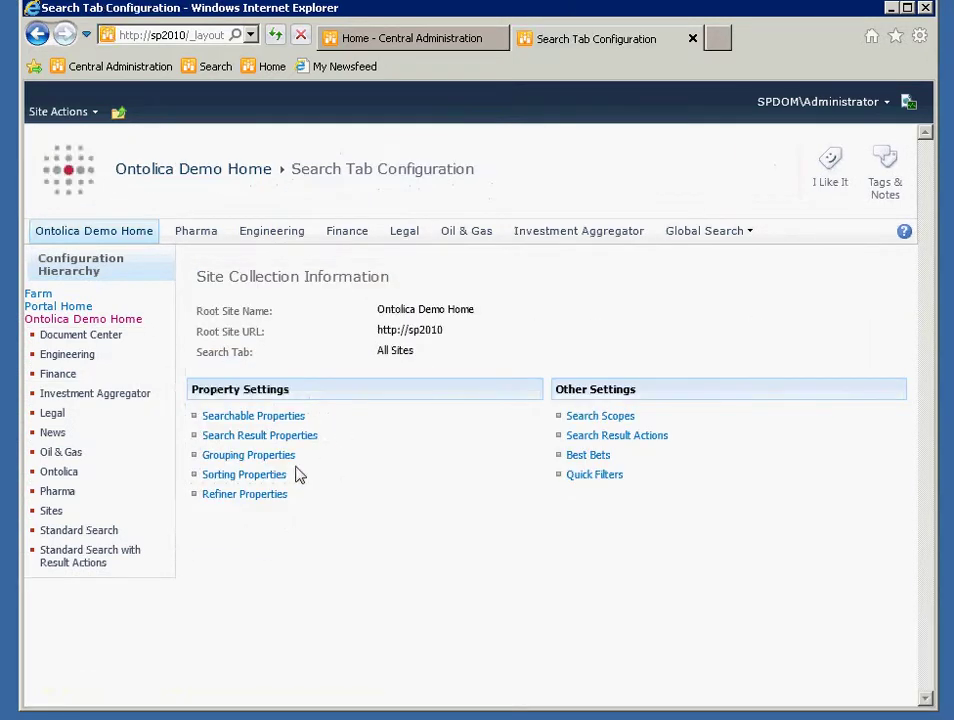
{"action": "left_click", "coordinate": [240, 500]}
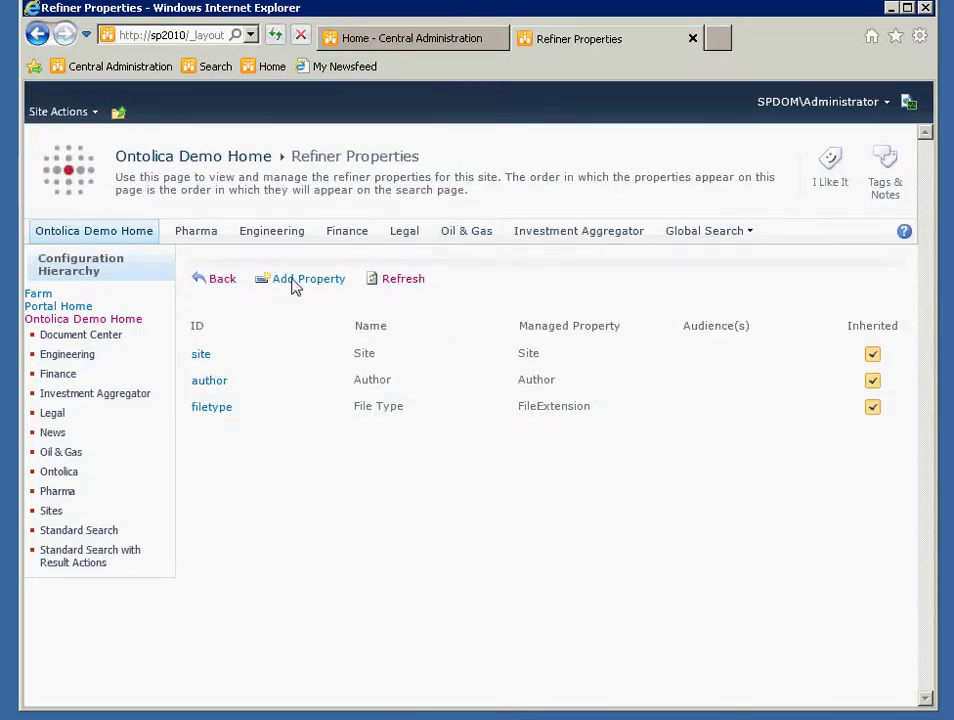
Add a refiner with ID ContentType and name Content Type, mapped to the ContentType property
{"action": "left_click", "coordinate": [296, 284]}
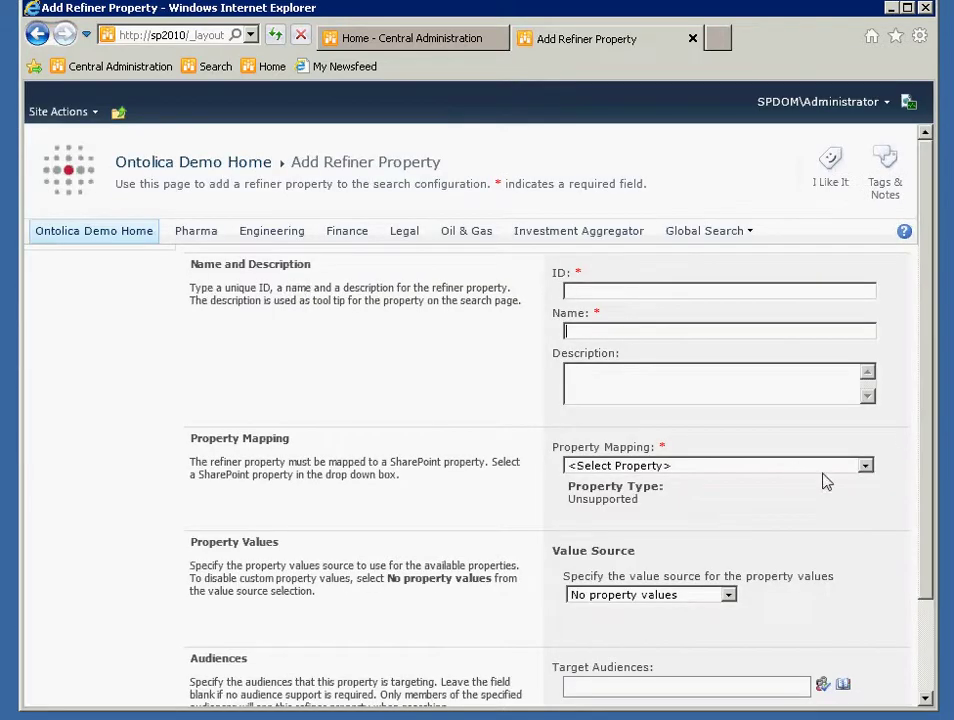
{"action": "left_click", "coordinate": [837, 472]}
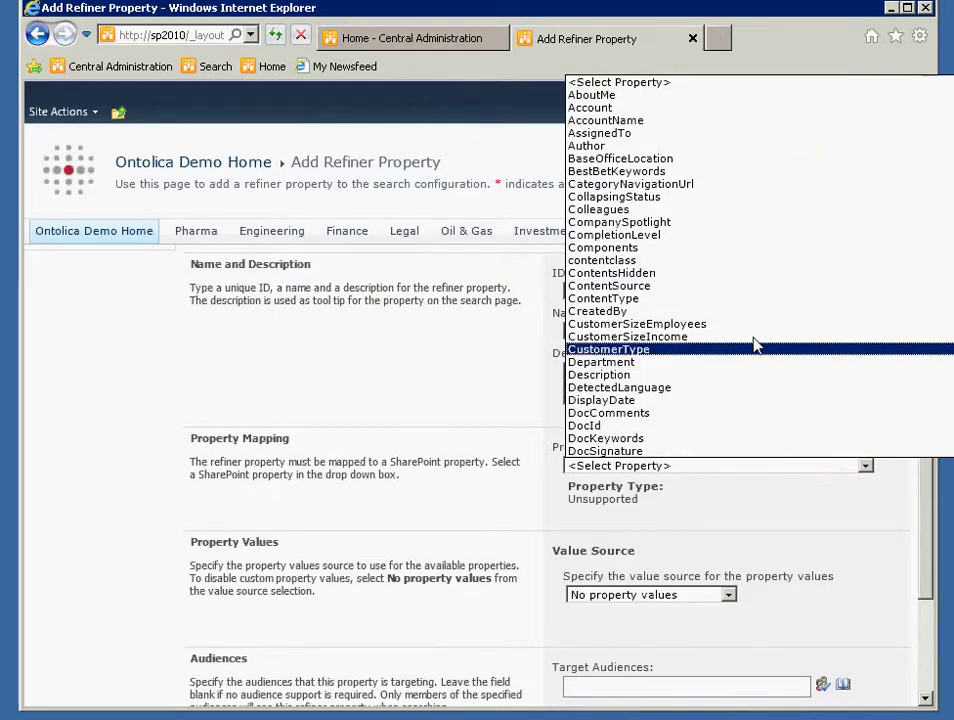
{"action": "left_click", "coordinate": [642, 299]}
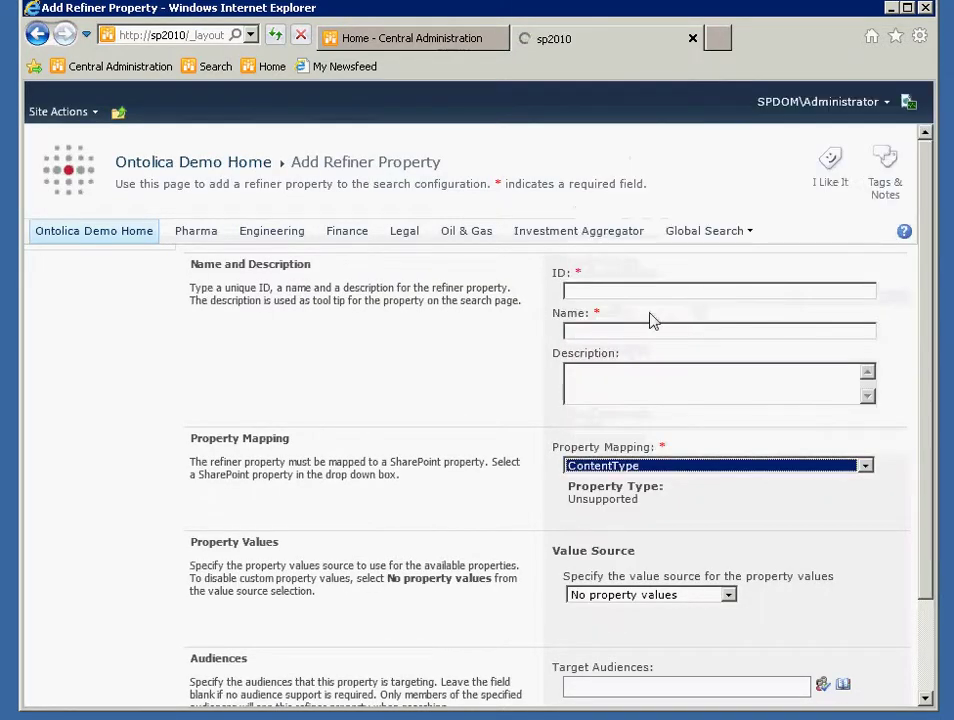
{"action": "left_click", "coordinate": [600, 291]}
{"action": "type", "text": "Co"}
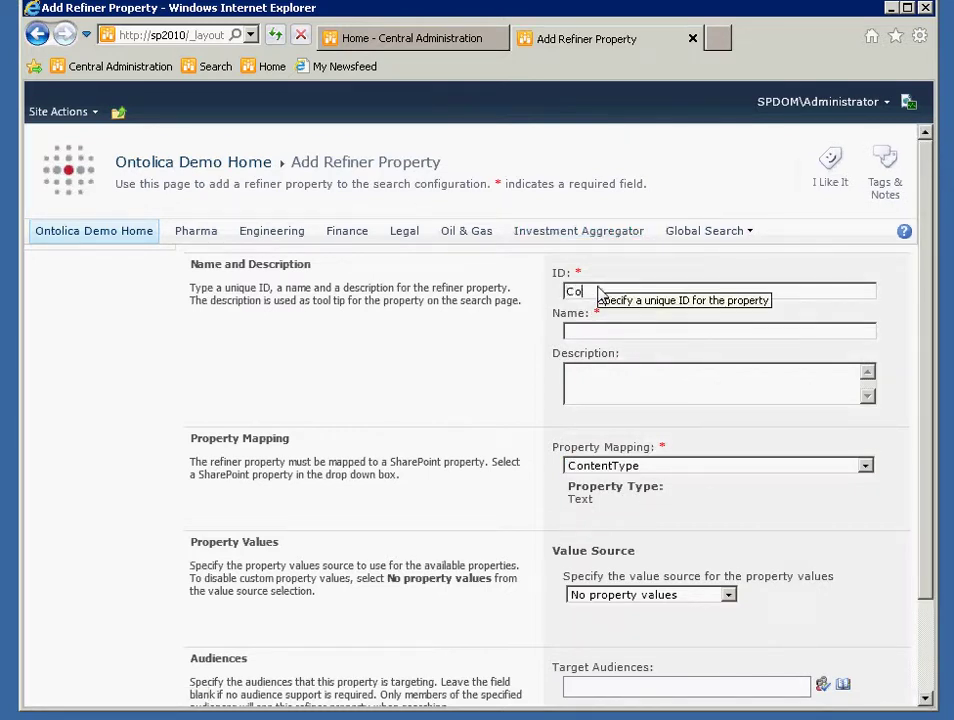
{"action": "type", "text": "ntent Type"}
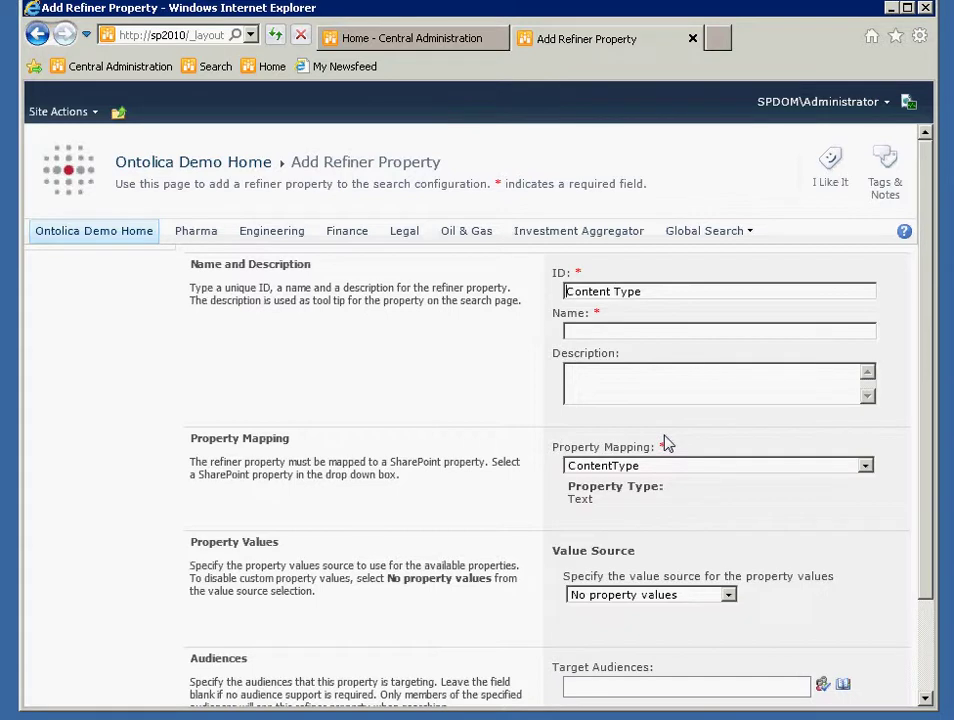
{"action": "left_click", "coordinate": [611, 291]}
{"action": "key", "text": "BackSpace"}
{"action": "left_click", "coordinate": [606, 337]}
{"action": "type", "text": "Content Type"}
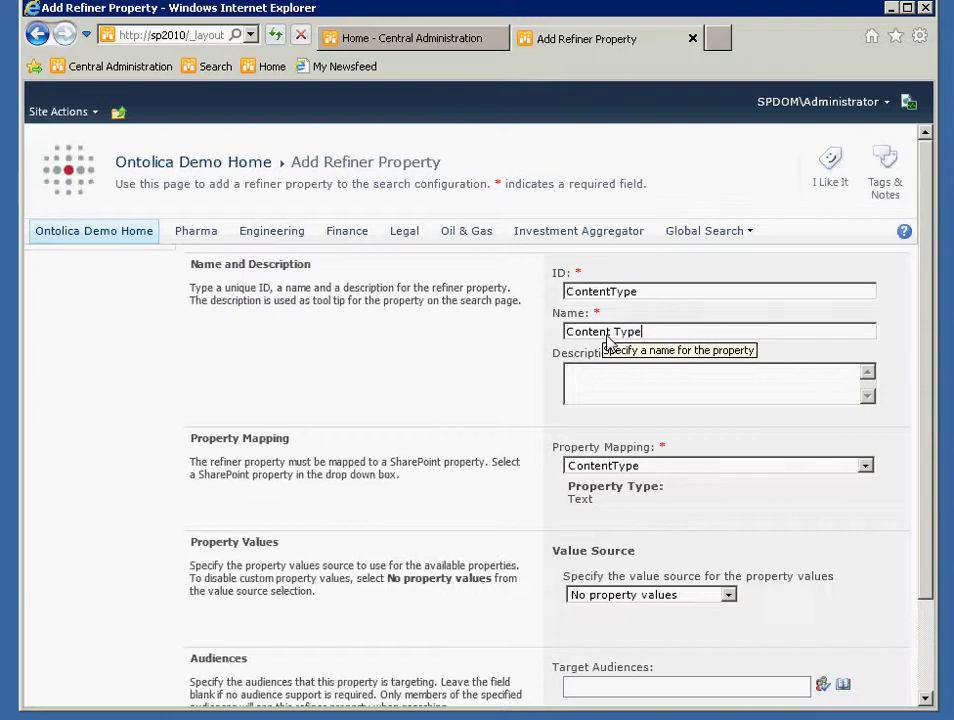
{"action": "scroll", "coordinate": [911, 602], "scroll_direction": "down", "scroll_amount": 2}
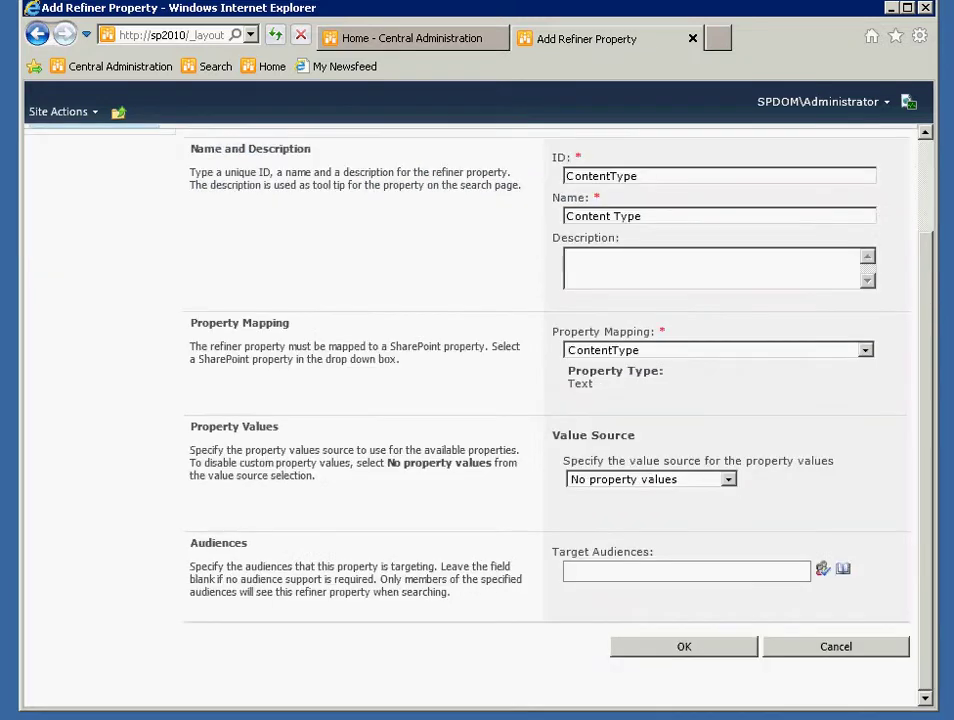
{"action": "left_click", "coordinate": [681, 648]}
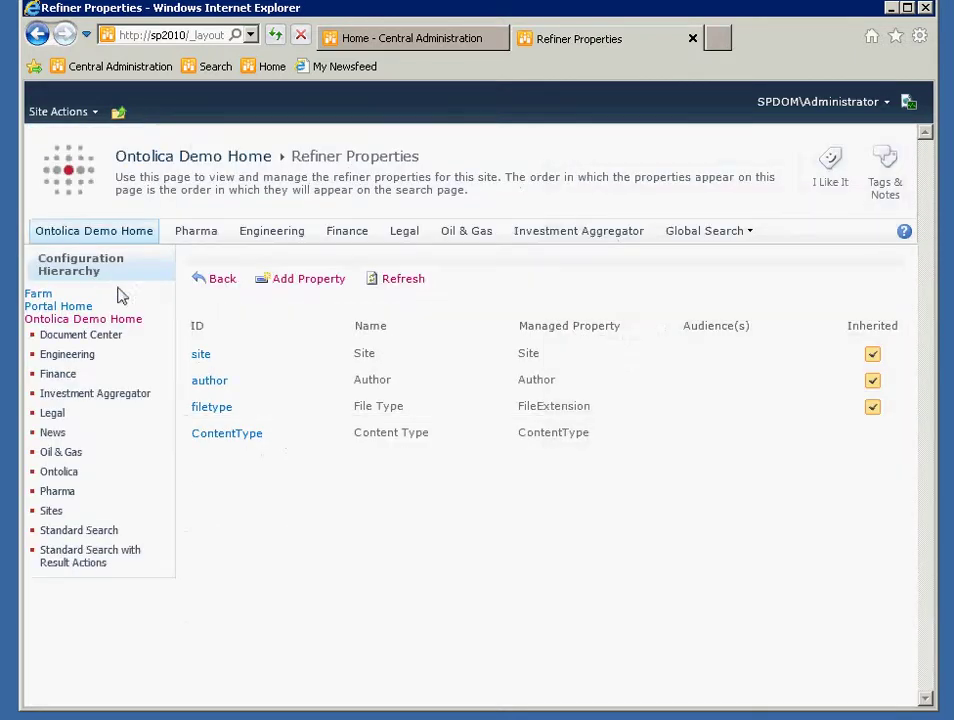
Search for 'pill' on the Pharma site's Ontolica Pharma Search page
{"action": "left_click", "coordinate": [200, 235]}
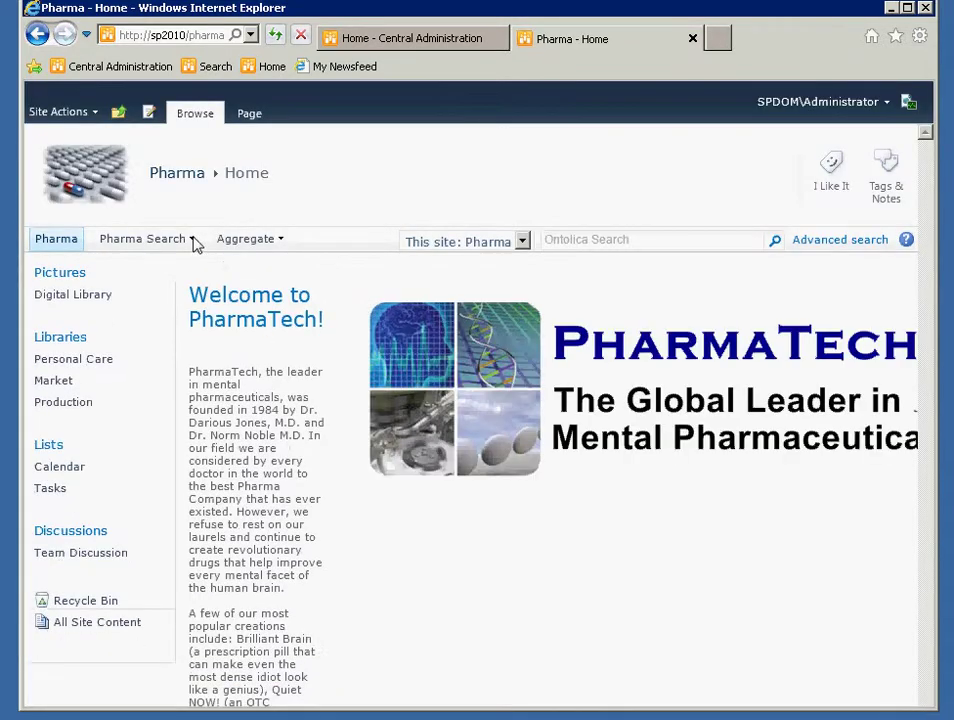
{"action": "left_click", "coordinate": [187, 264]}
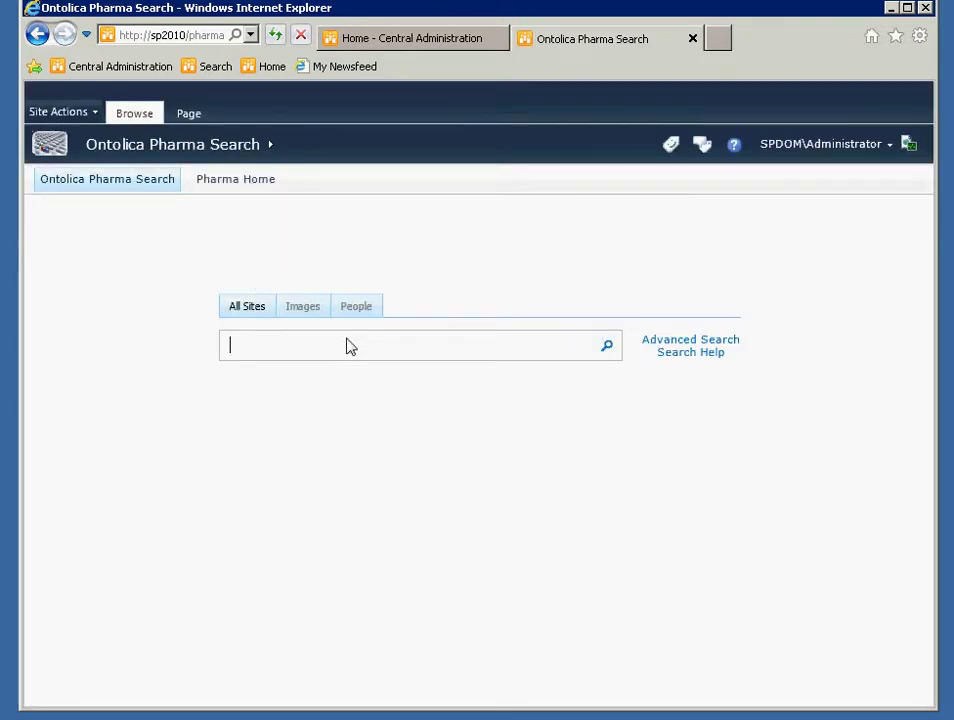
{"action": "type", "text": "pill"}
{"action": "key", "text": "Return"}
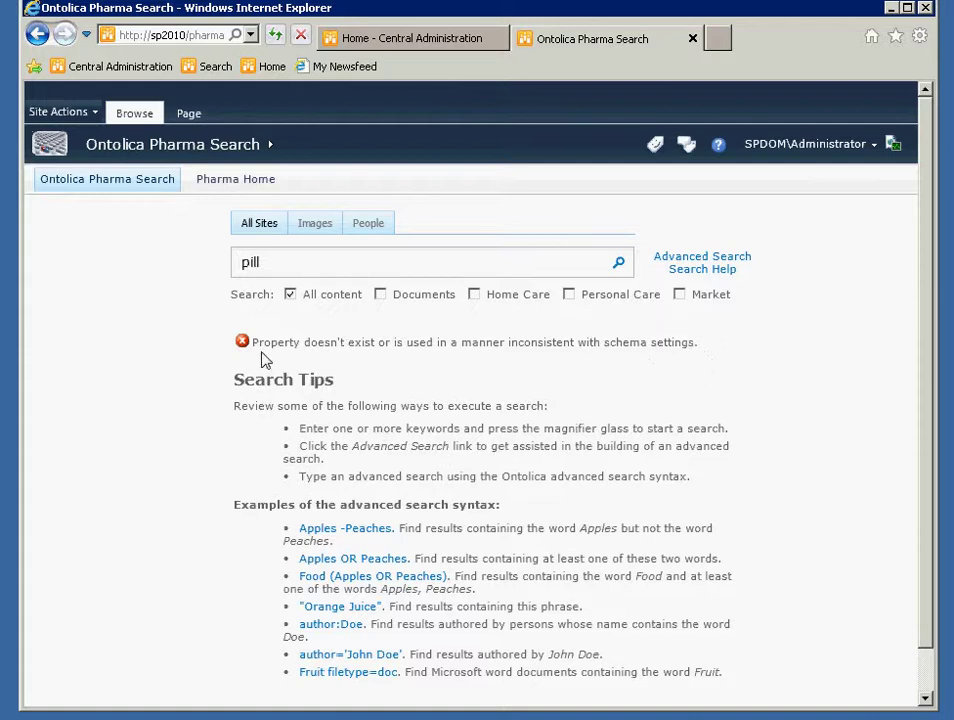
Select the 'inconsistent with schema settings' error message line
{"action": "mouse_move", "coordinate": [264, 358]}
{"action": "left_mouse_down"}
{"action": "mouse_move", "coordinate": [260, 345]}
{"action": "mouse_move", "coordinate": [256, 353]}
{"action": "left_mouse_up"}
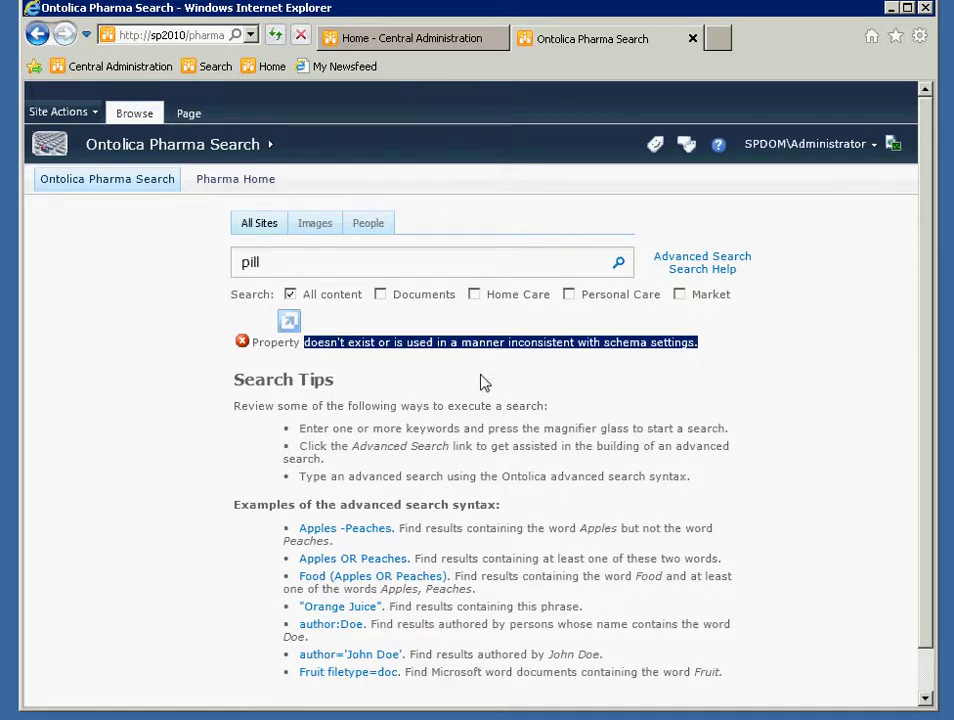
{"action": "left_click", "coordinate": [338, 350]}
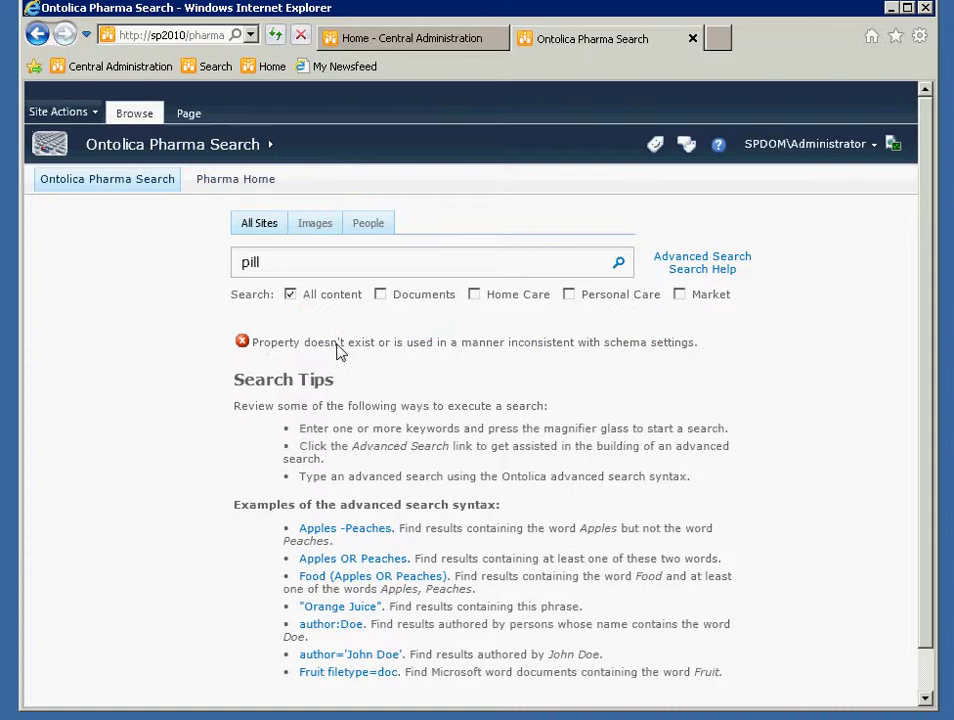
{"action": "triple_click", "coordinate": [338, 350]}
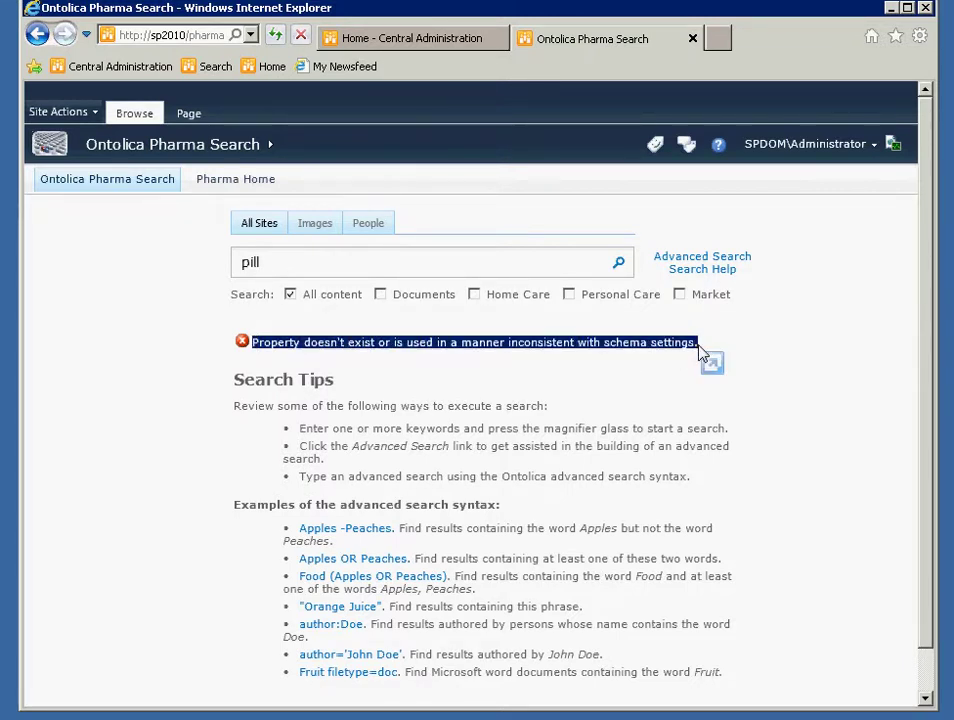
In Central Administration, open Search Service Application 1 from Application Management's service applications list
{"action": "left_click", "coordinate": [385, 42]}
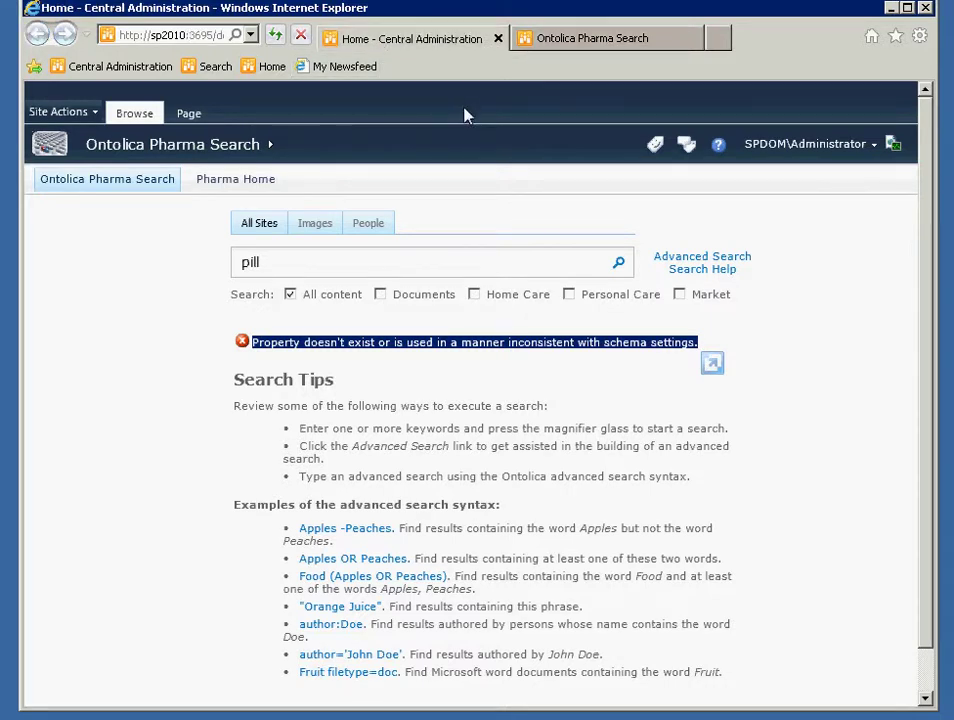
{"action": "left_click", "coordinate": [100, 273]}
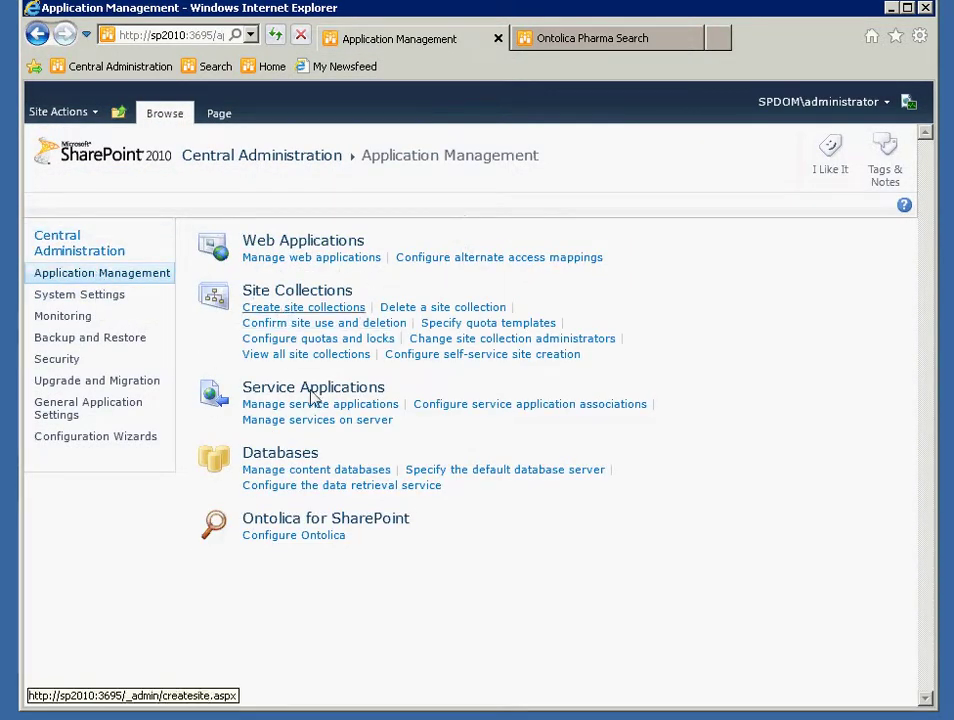
{"action": "left_click", "coordinate": [322, 406]}
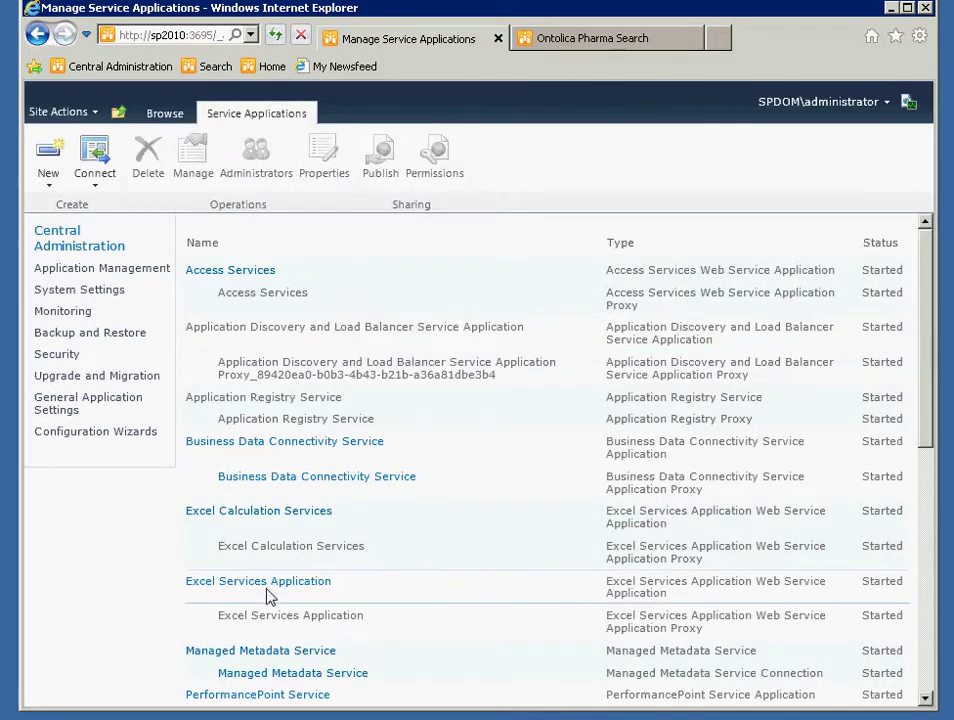
{"action": "scroll", "coordinate": [268, 597], "scroll_direction": "down", "scroll_amount": 1}
{"action": "scroll", "coordinate": [268, 597], "scroll_direction": "down", "scroll_amount": 1}
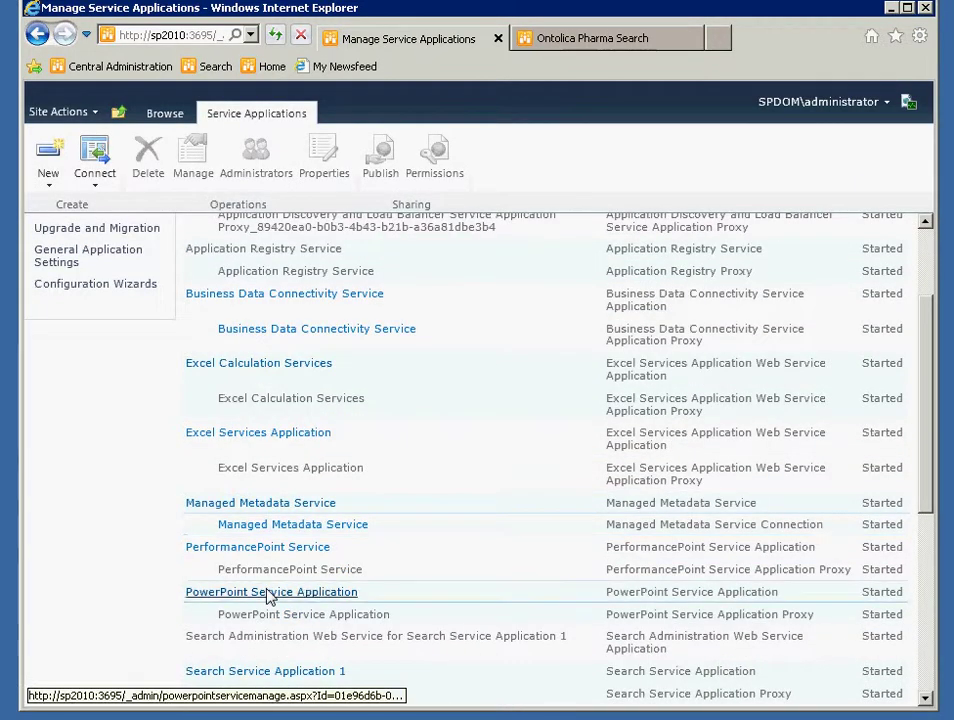
{"action": "scroll", "coordinate": [268, 597], "scroll_direction": "down", "scroll_amount": 1}
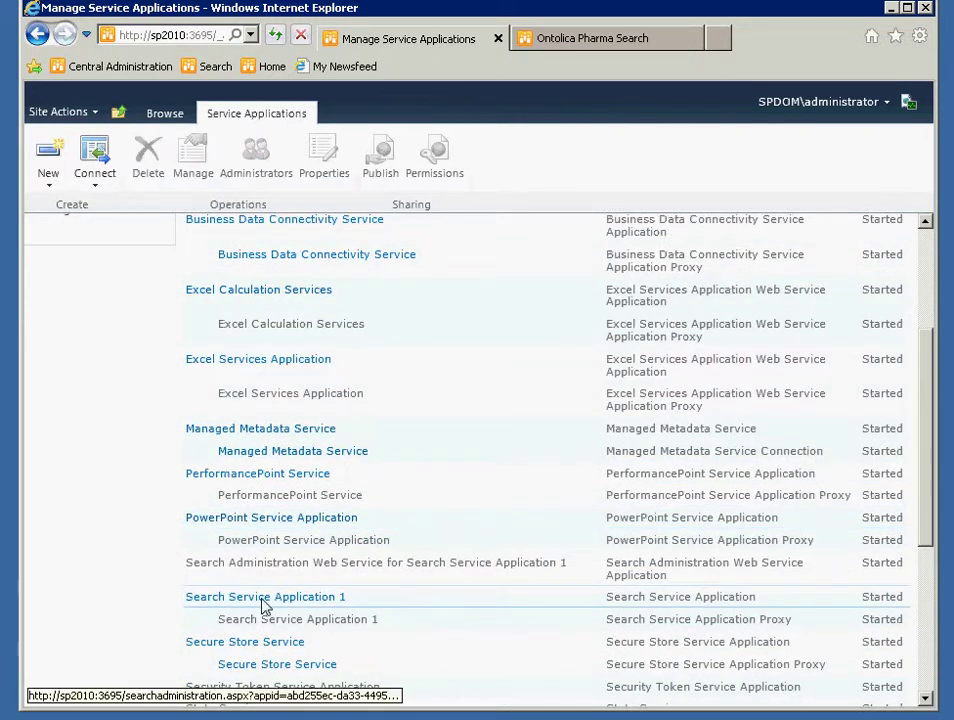
{"action": "left_click", "coordinate": [265, 600]}
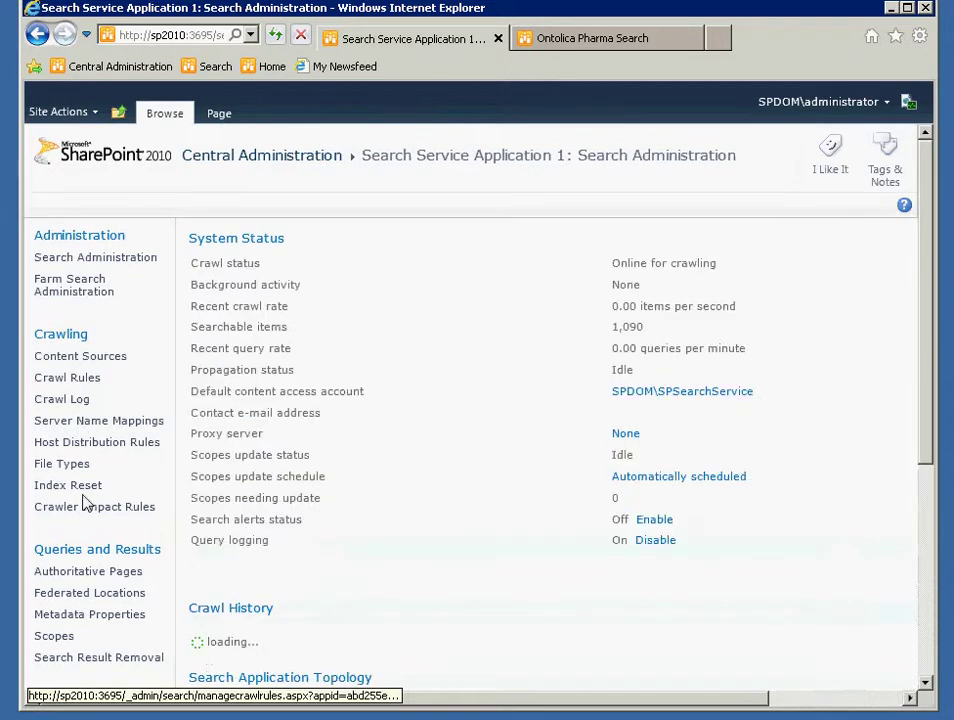
Inspect the ContentType managed property's mappings under Metadata Properties, then cancel back to the list
{"action": "left_click", "coordinate": [93, 618]}
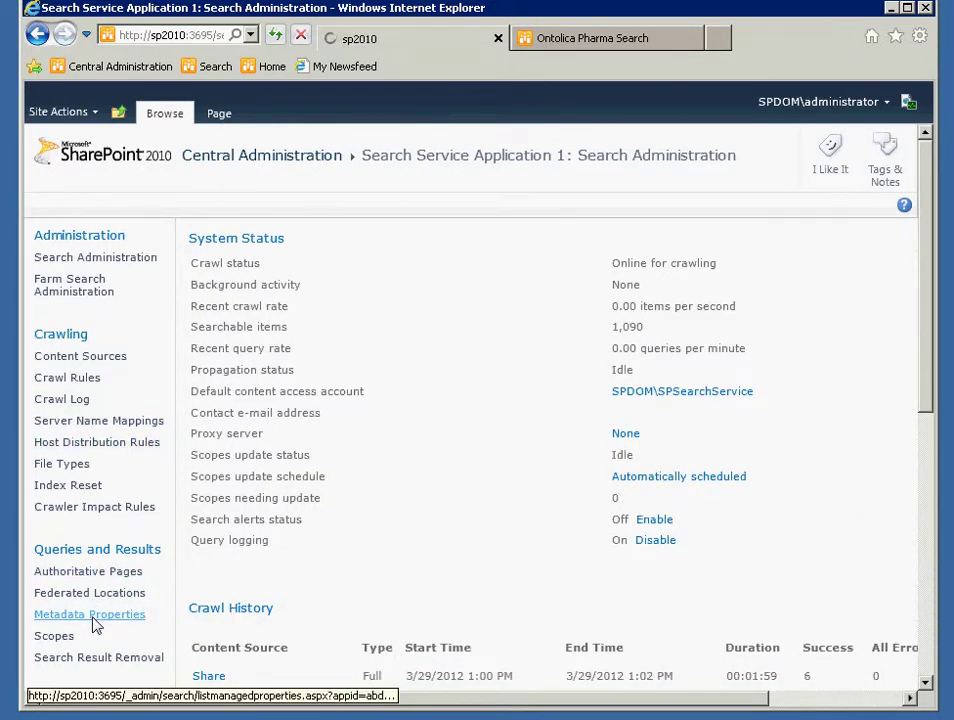
{"action": "scroll", "coordinate": [307, 594], "scroll_direction": "down", "scroll_amount": 1}
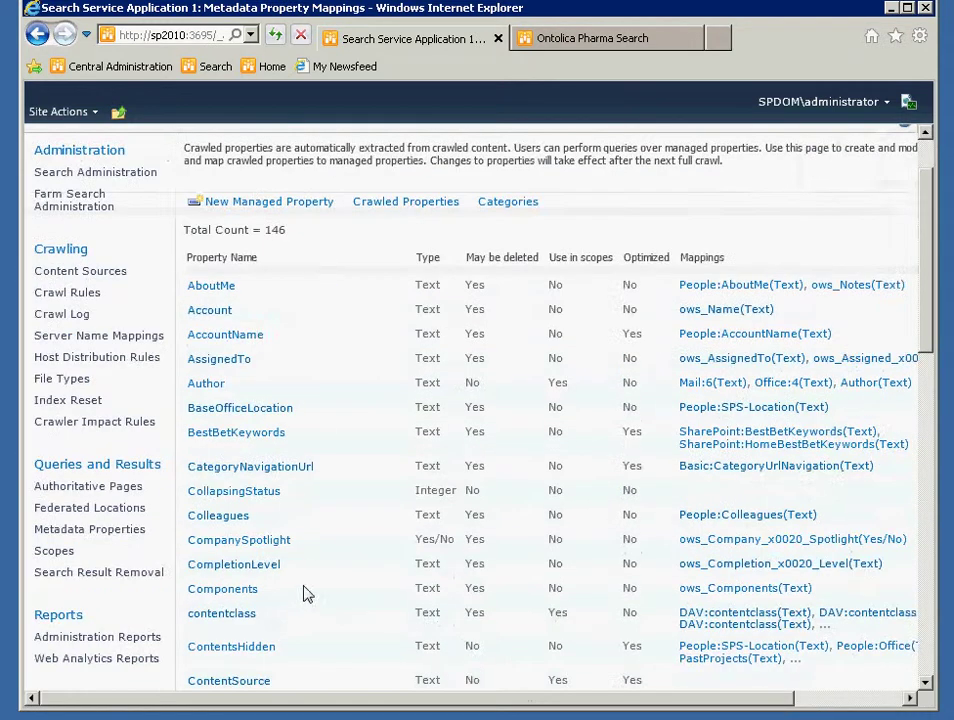
{"action": "scroll", "coordinate": [300, 590], "scroll_direction": "down", "scroll_amount": 1}
{"action": "scroll", "coordinate": [296, 588], "scroll_direction": "down", "scroll_amount": 1}
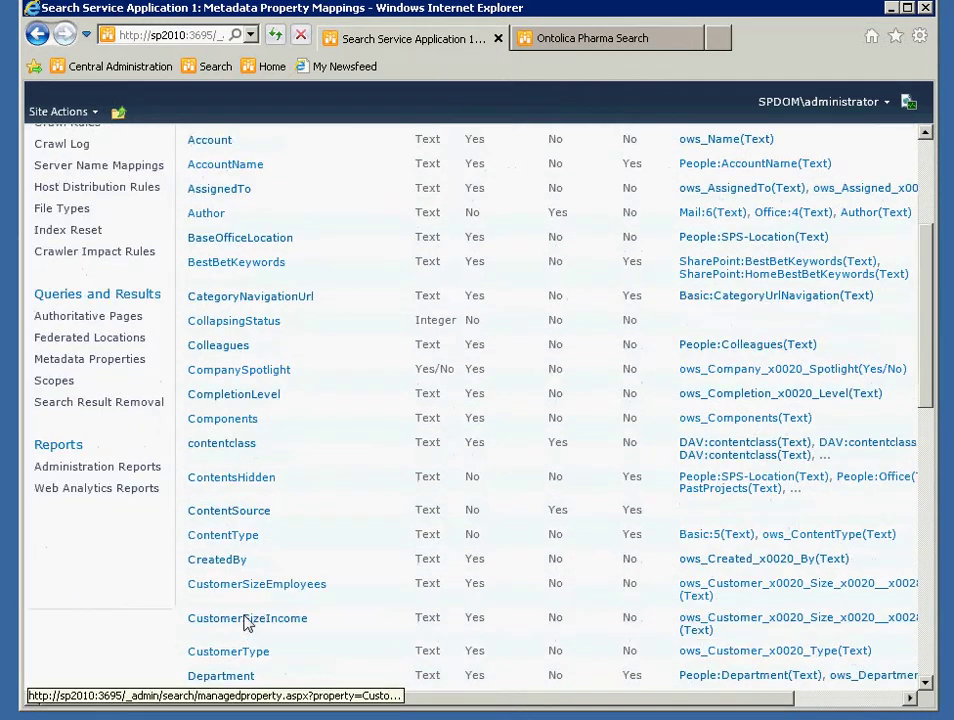
{"action": "left_click", "coordinate": [218, 541]}
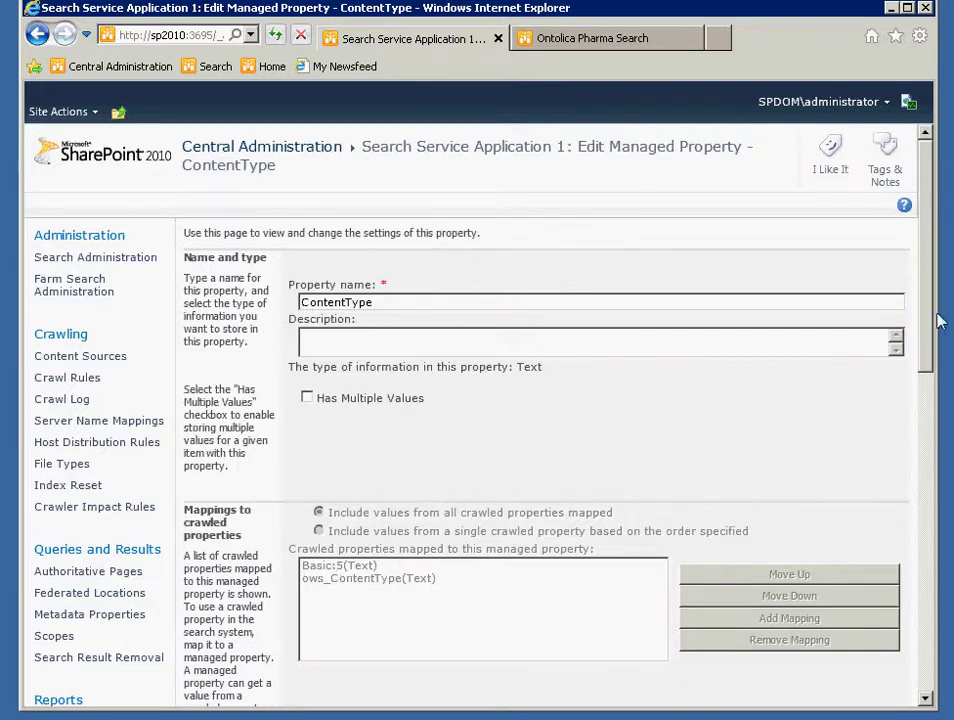
{"action": "left_click_drag", "start_coordinate": [938, 316], "coordinate": [813, 709]}
{"action": "left_click", "coordinate": [798, 660]}
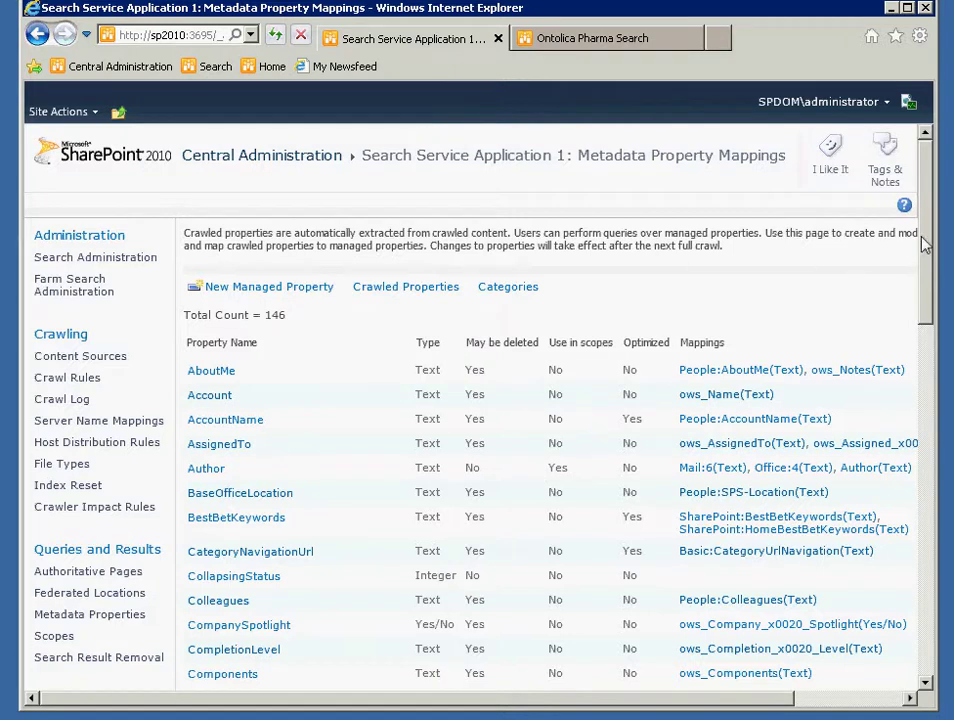
Reopen ContentType and review its Basic:5 and ows_ContentType crawled property mappings
{"action": "left_click_drag", "start_coordinate": [925, 270], "coordinate": [925, 393]}
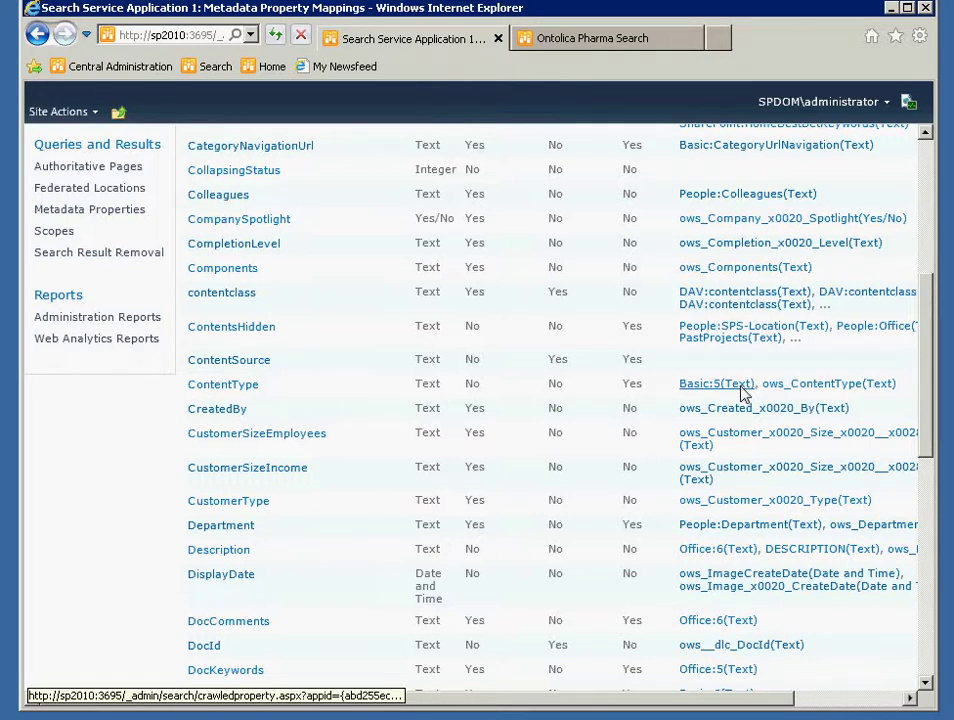
{"action": "left_click", "coordinate": [223, 385]}
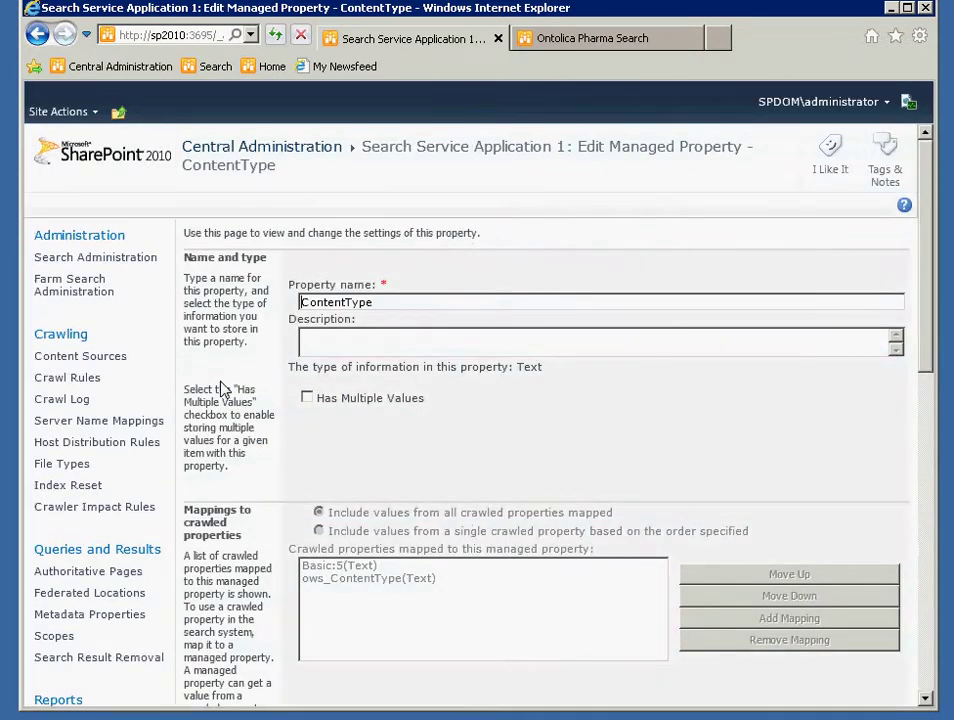
{"action": "scroll", "coordinate": [304, 480], "scroll_direction": "down", "scroll_amount": 5}
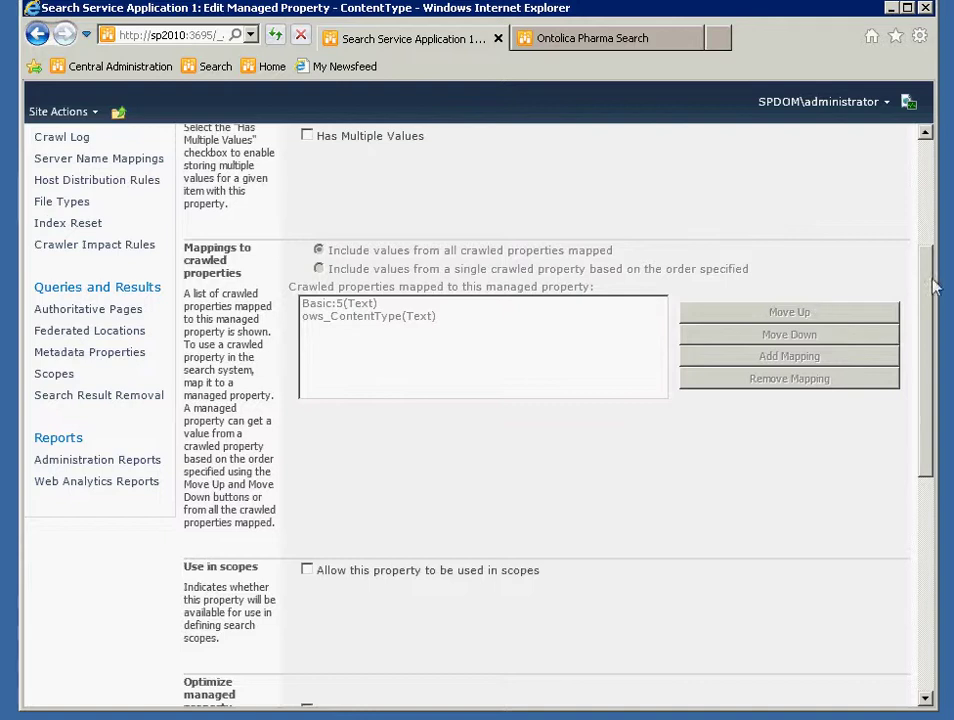
{"action": "scroll", "coordinate": [931, 213], "scroll_direction": "up", "scroll_amount": 5}
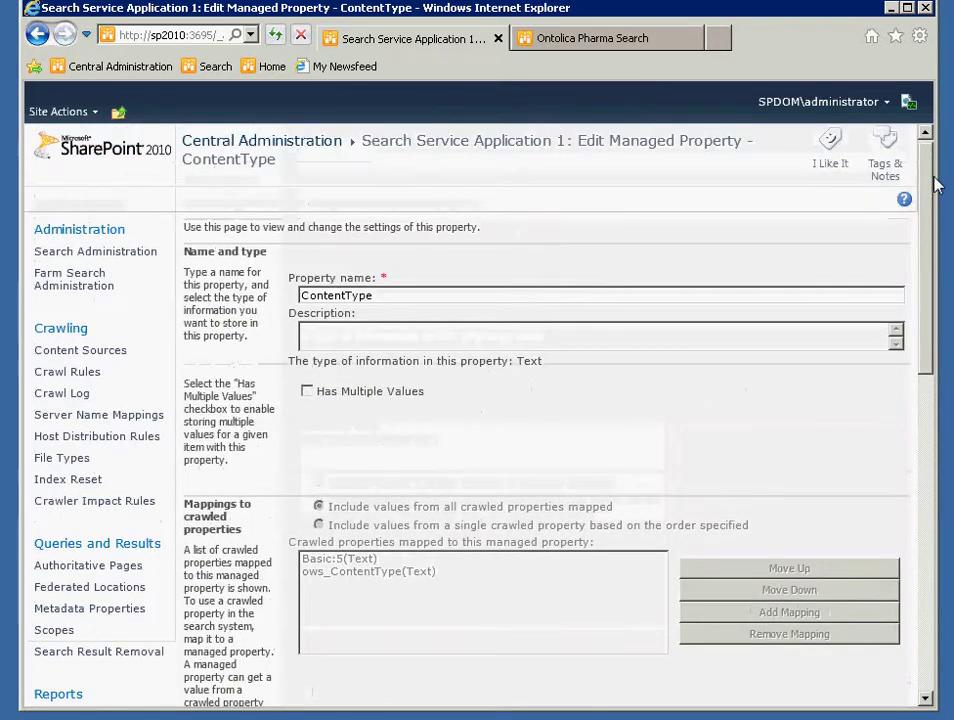
{"action": "double_click", "coordinate": [312, 296]}
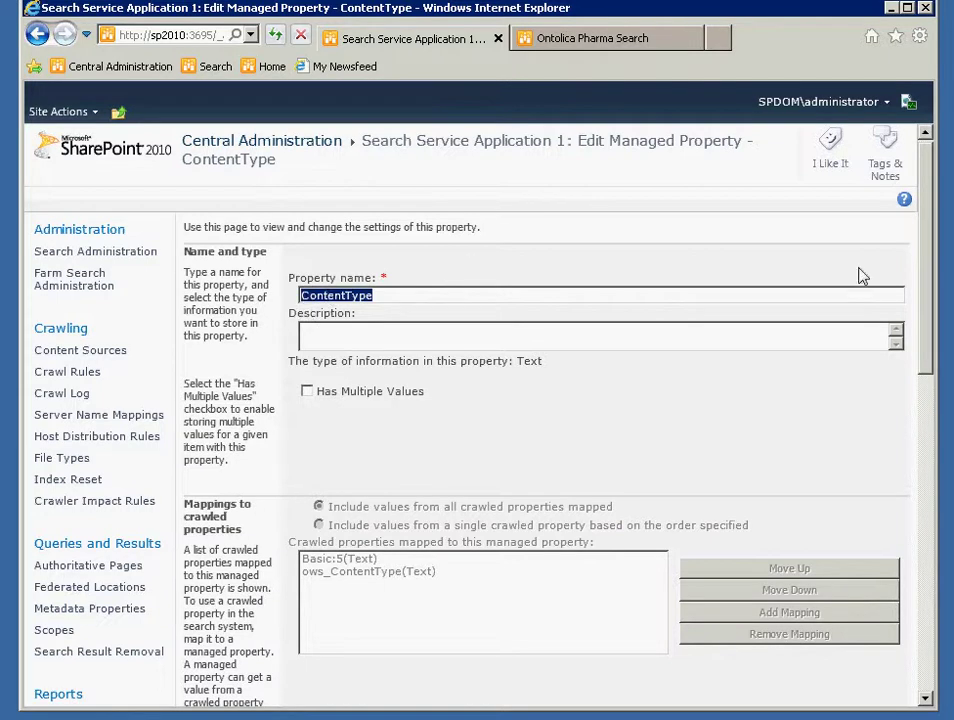
{"action": "scroll", "coordinate": [920, 330], "scroll_direction": "down", "scroll_amount": 2}
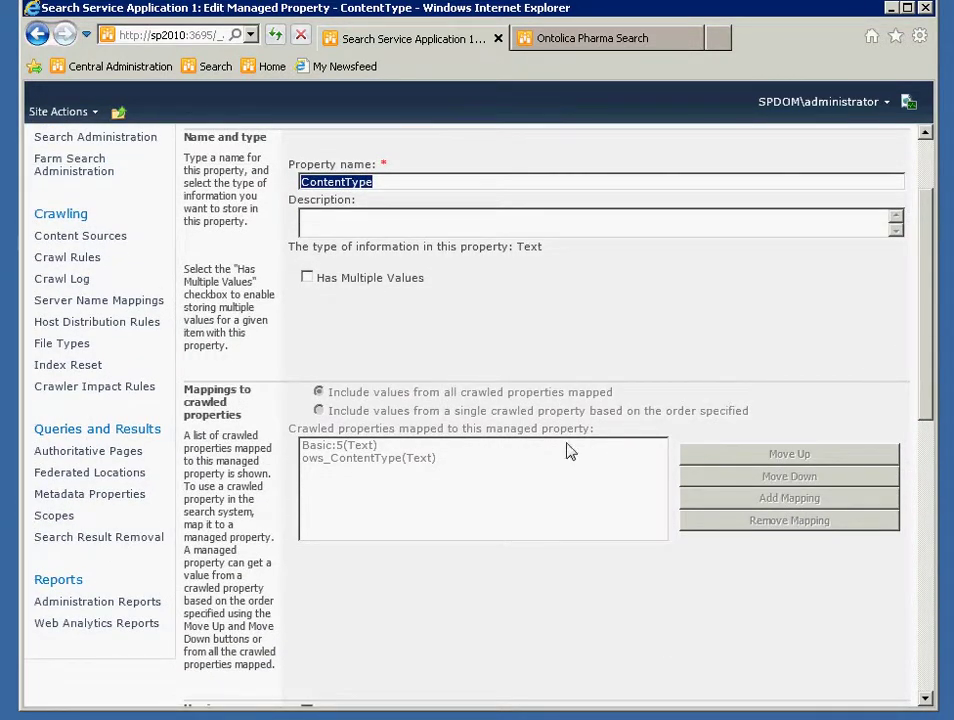
{"action": "left_click", "coordinate": [319, 454]}
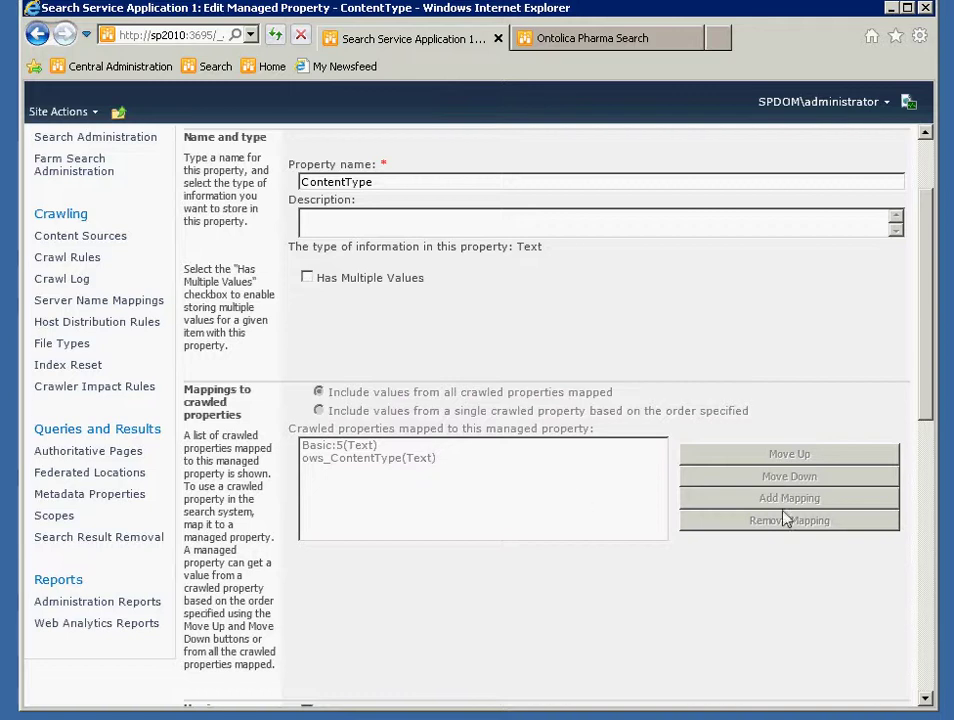
{"action": "left_click_drag", "start_coordinate": [933, 388], "coordinate": [892, 694]}
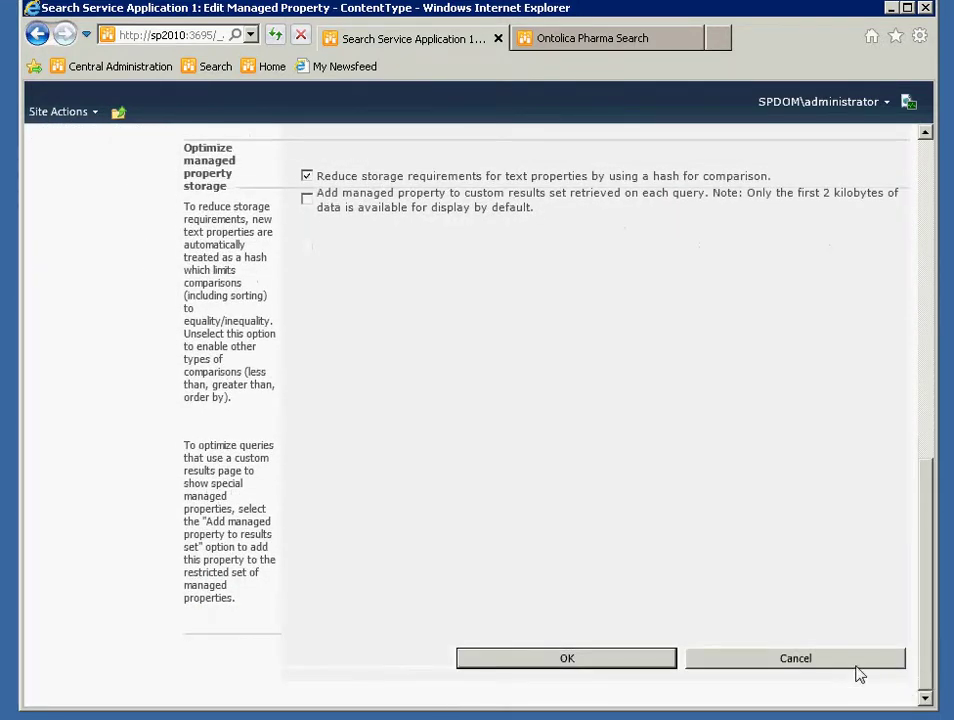
Cancel out of ContentType and start a new managed property named Ctype
{"action": "left_click", "coordinate": [858, 673]}
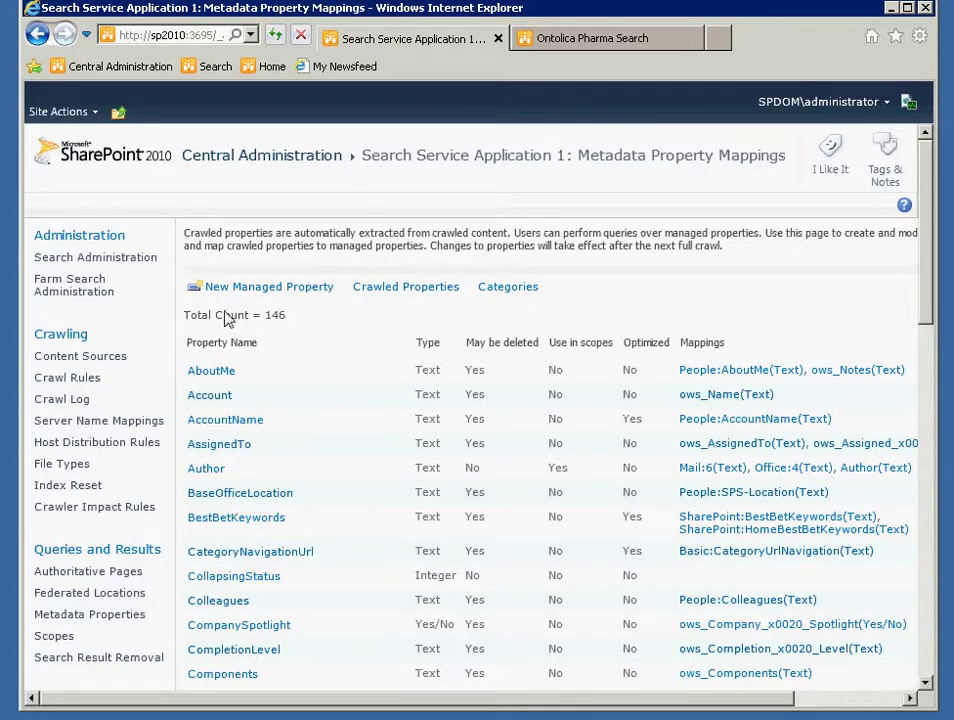
{"action": "left_click", "coordinate": [238, 292]}
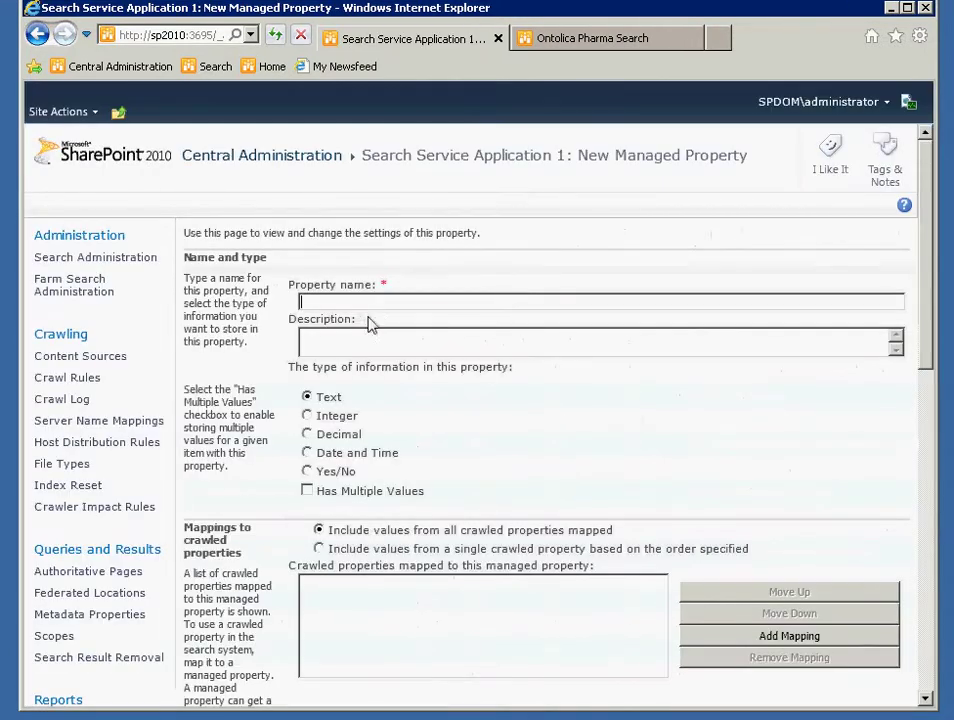
{"action": "type", "text": "Ctype"}
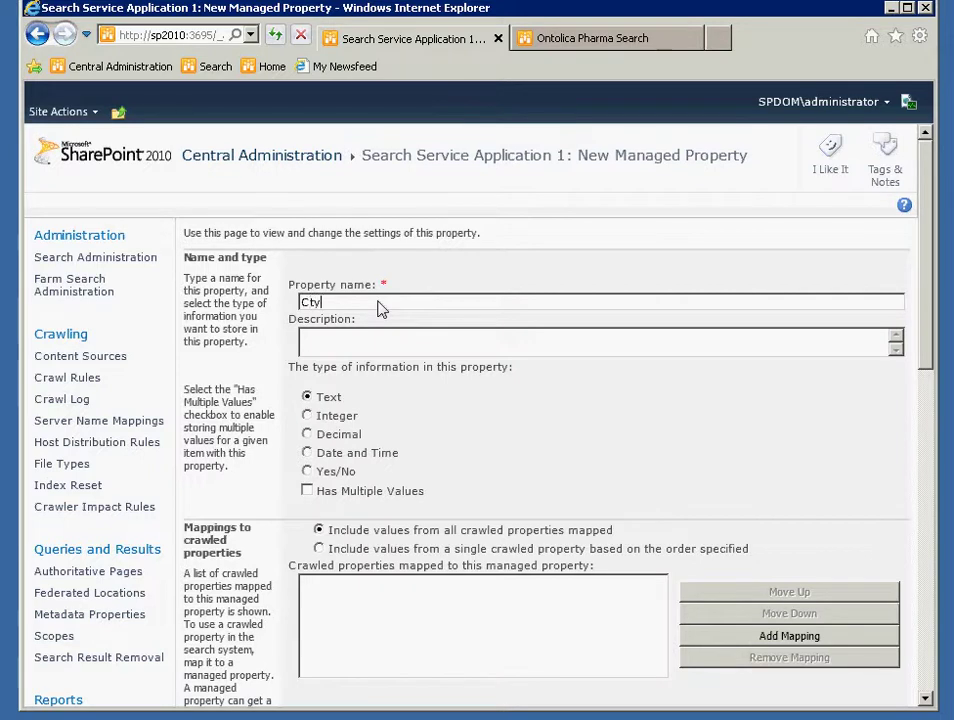
Map Ctype to the ows_ContentType(Text) crawled property, found by searching 'content', and save
{"action": "left_click", "coordinate": [740, 638]}
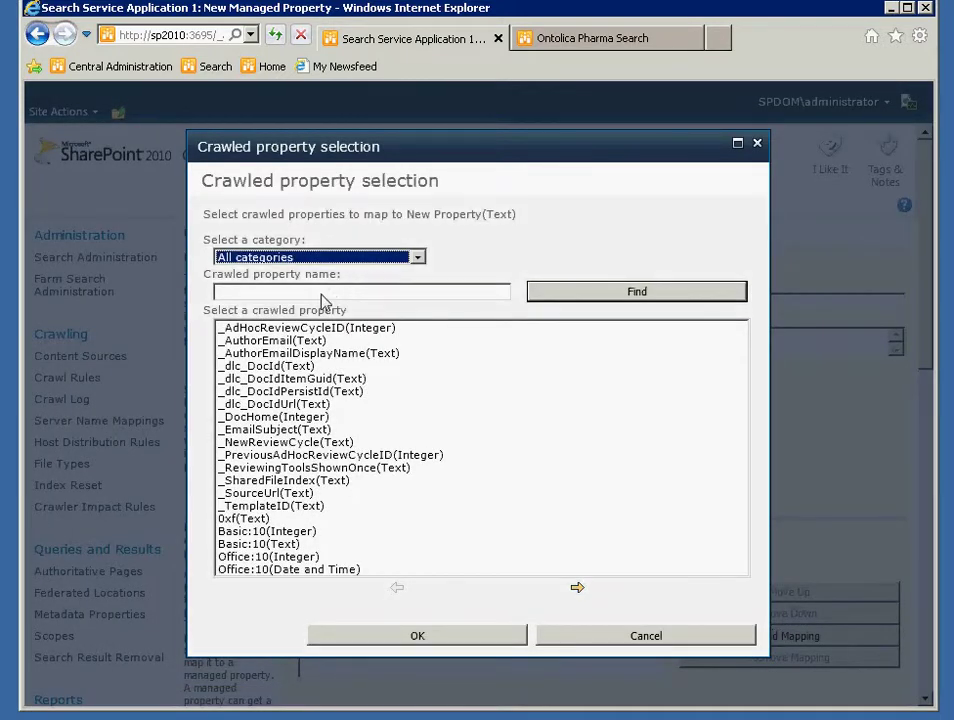
{"action": "left_click", "coordinate": [322, 292]}
{"action": "type", "text": "content"}
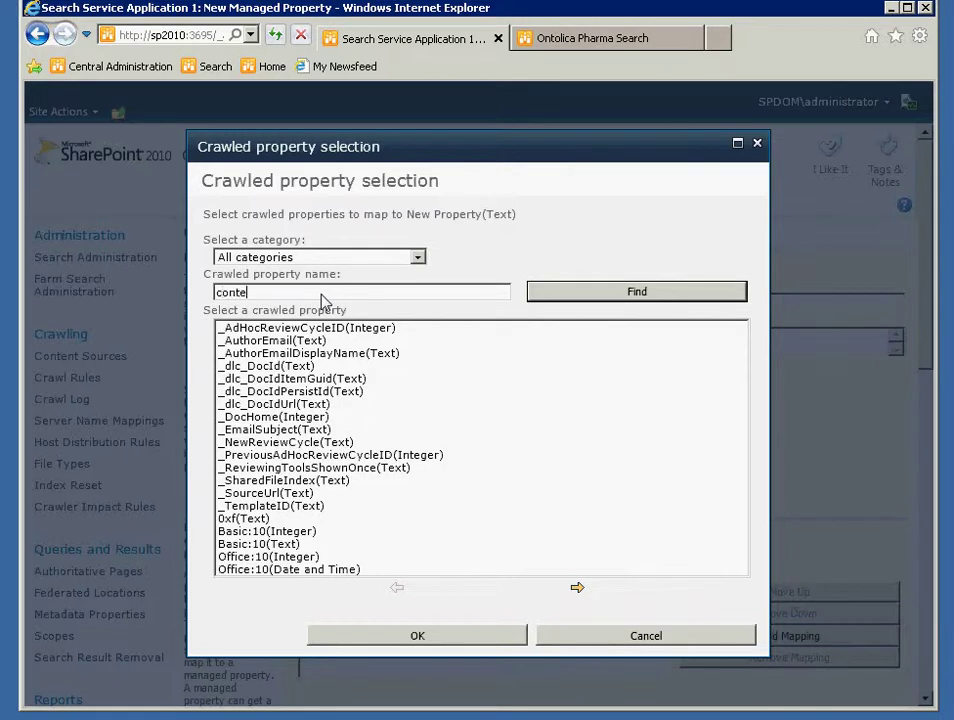
{"action": "left_click", "coordinate": [566, 294]}
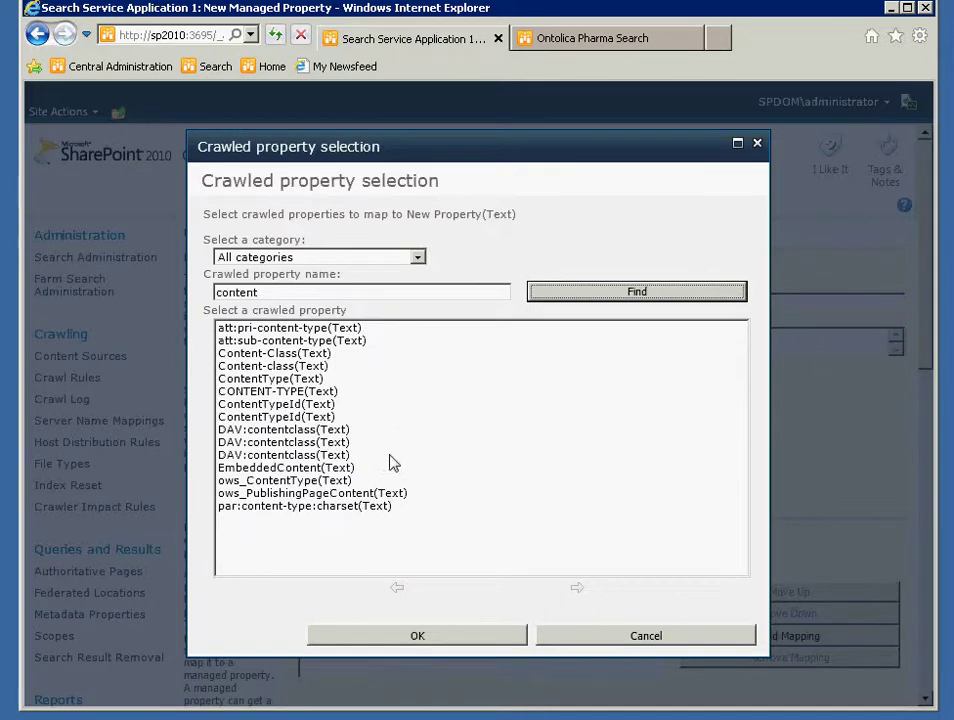
{"action": "left_click", "coordinate": [308, 481]}
{"action": "left_click", "coordinate": [398, 635]}
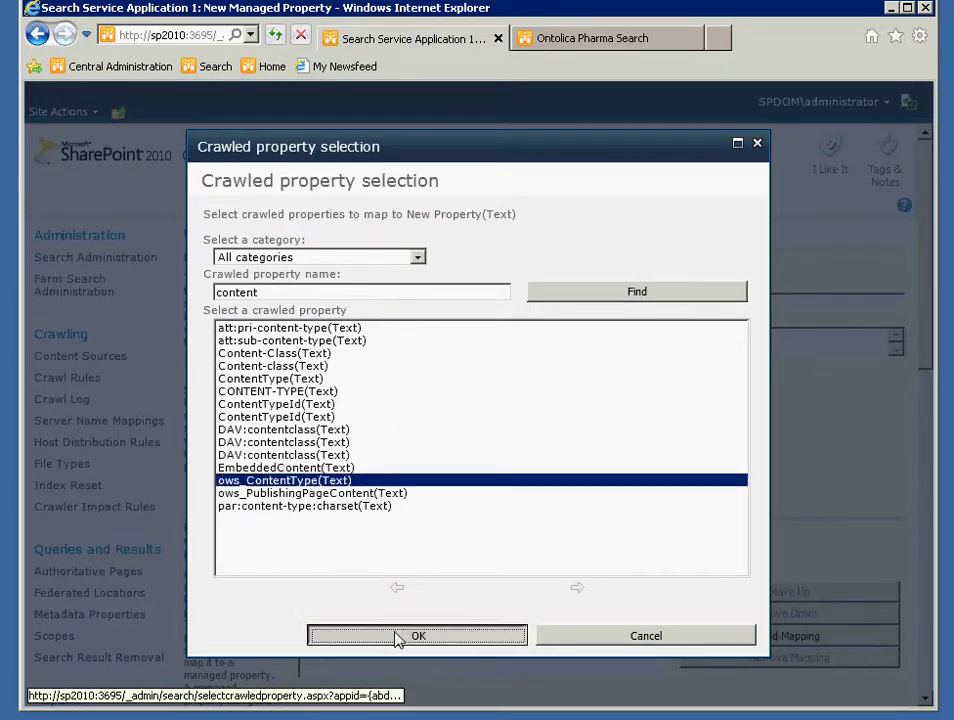
{"action": "scroll", "coordinate": [737, 682], "scroll_direction": "down", "scroll_amount": 3}
{"action": "scroll", "coordinate": [737, 682], "scroll_direction": "down", "scroll_amount": 5}
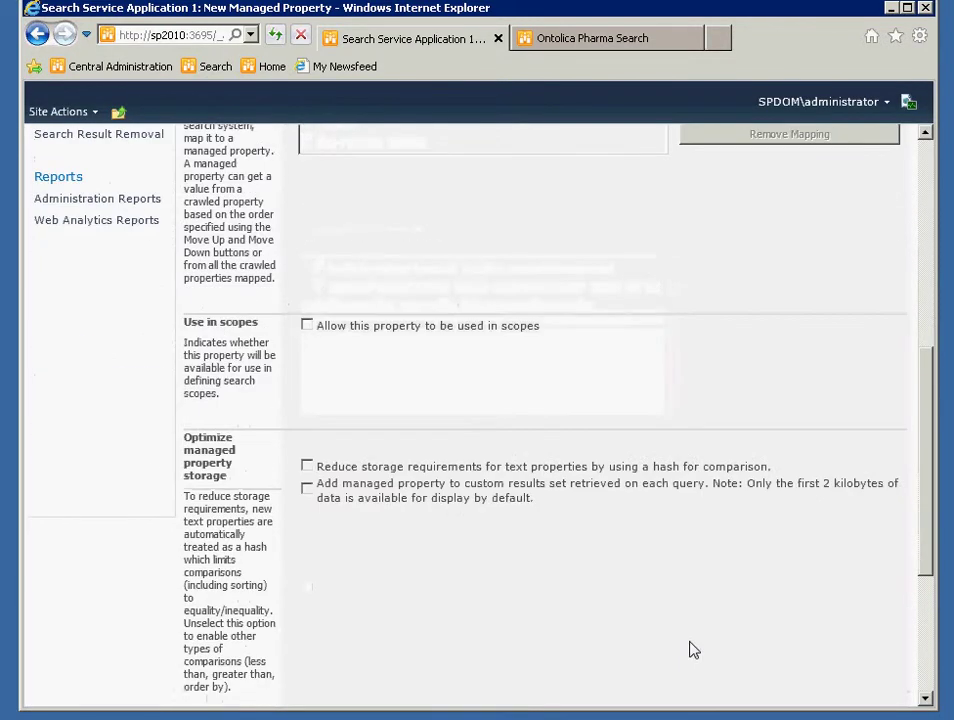
{"action": "left_click", "coordinate": [618, 688]}
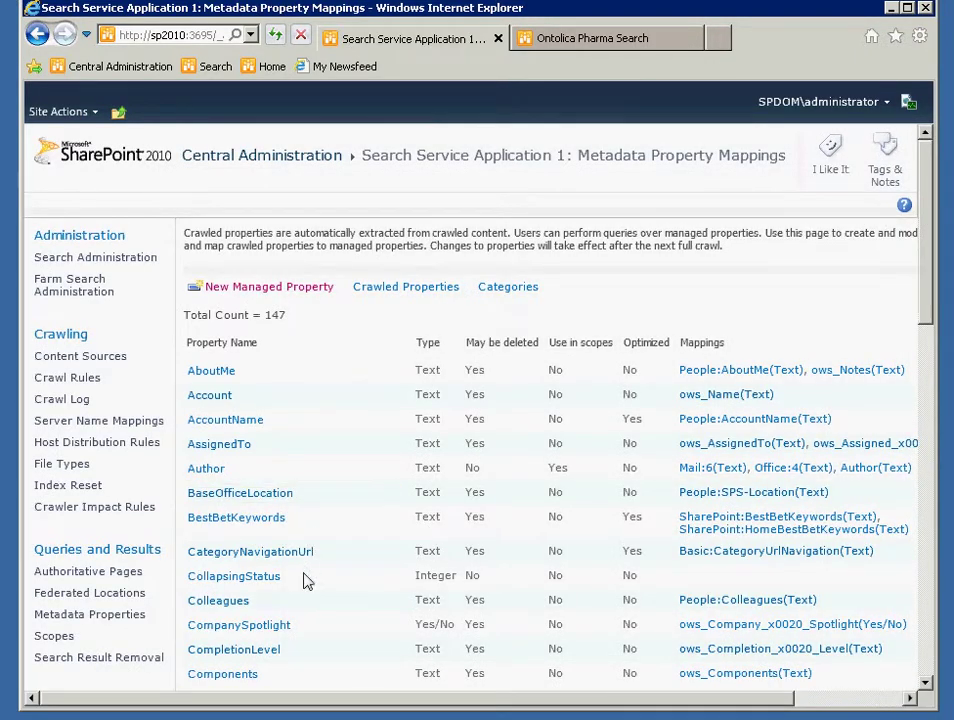
{"action": "scroll", "coordinate": [309, 577], "scroll_direction": "down", "scroll_amount": 3}
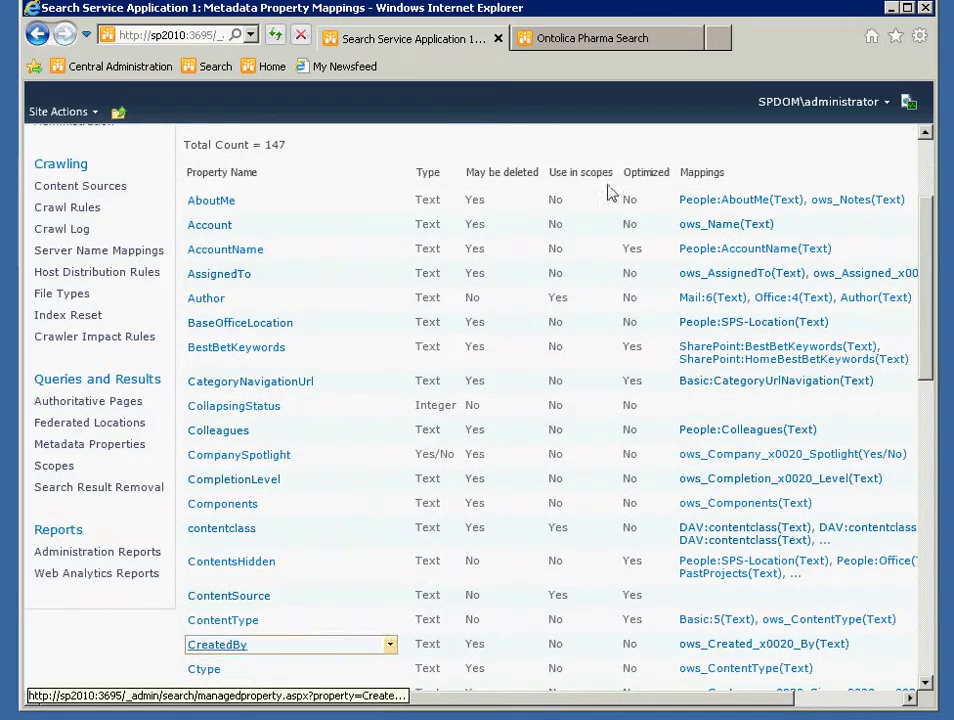
From Ontolica Pharma Search, return to the AllSites search tab's Refiner Properties via top-level site settings
{"action": "left_click", "coordinate": [600, 40]}
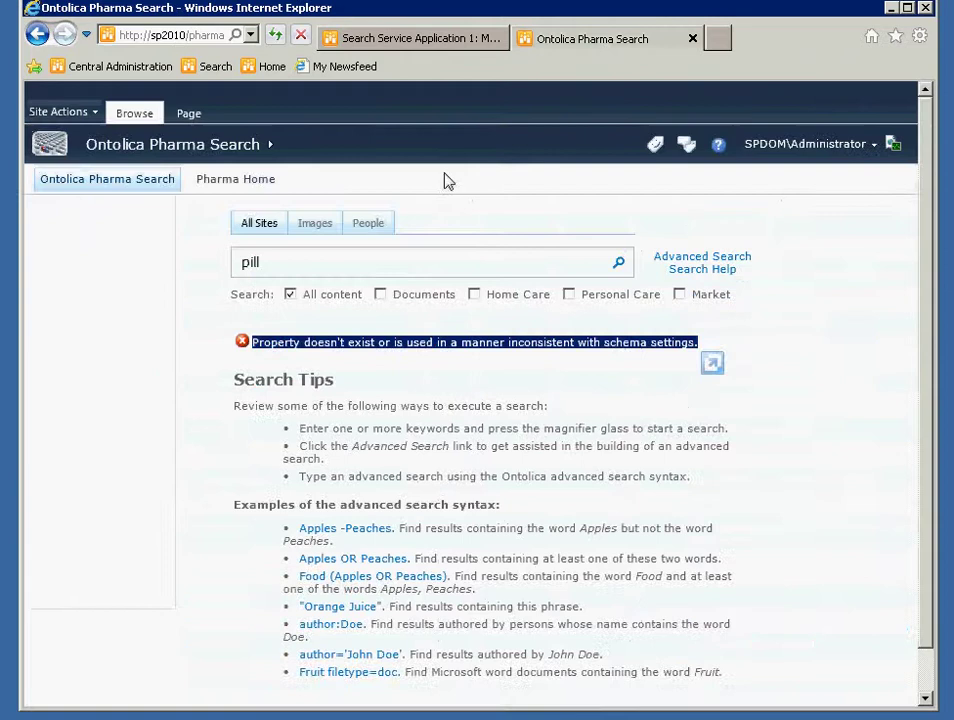
{"action": "left_click", "coordinate": [90, 112]}
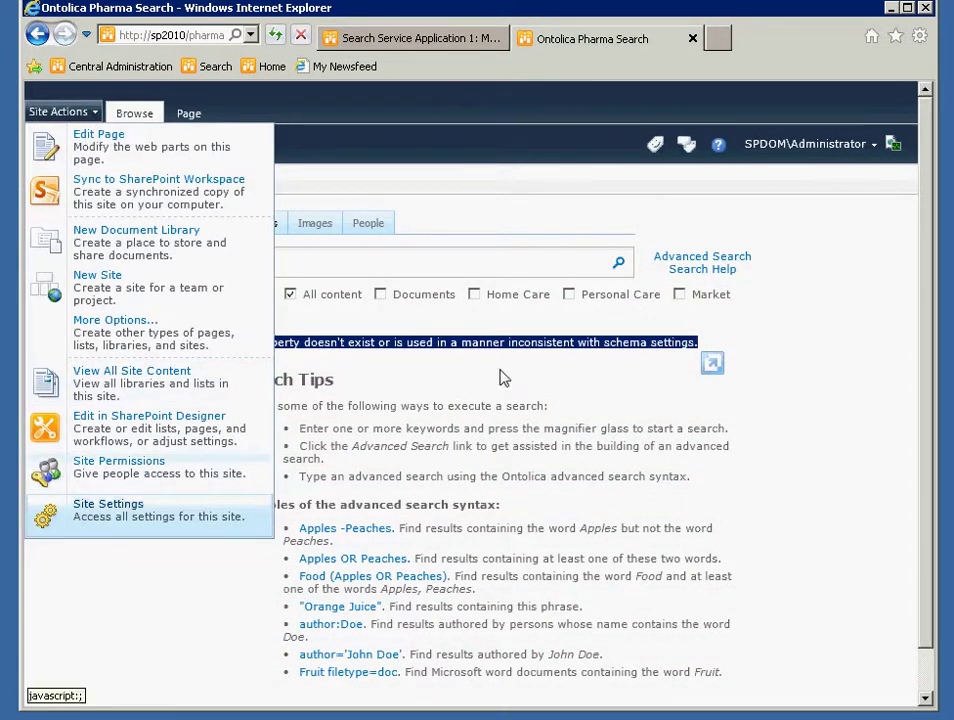
{"action": "left_click", "coordinate": [28, 338]}
{"action": "left_click", "coordinate": [60, 112]}
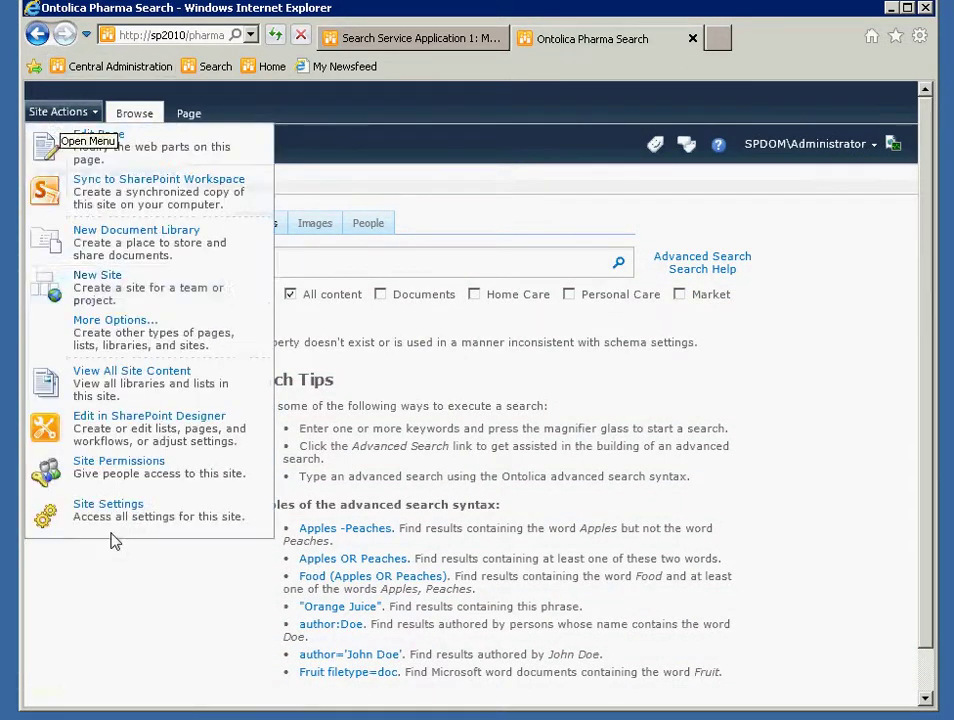
{"action": "left_click", "coordinate": [112, 518]}
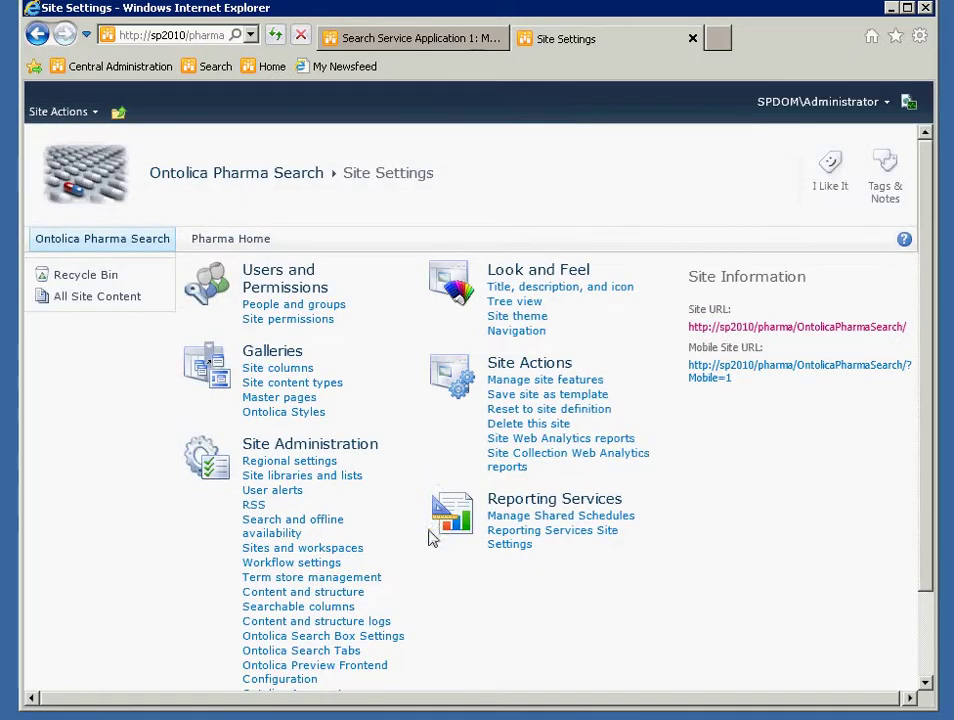
{"action": "scroll", "coordinate": [410, 580], "scroll_direction": "down", "scroll_amount": 2}
{"action": "left_click", "coordinate": [324, 657]}
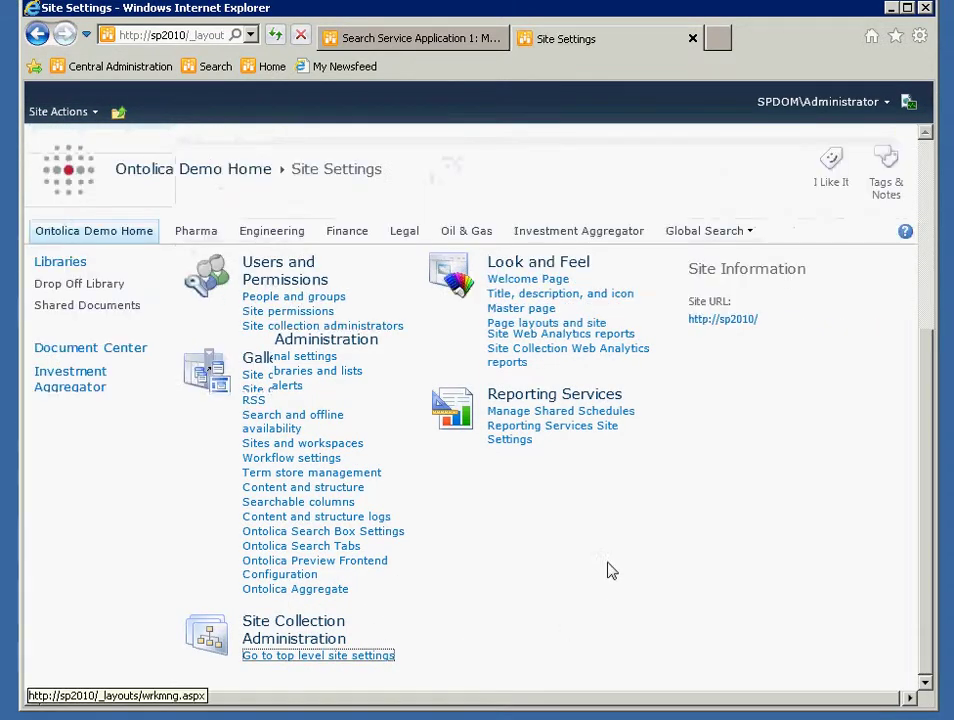
{"action": "scroll", "coordinate": [533, 576], "scroll_direction": "down", "scroll_amount": 3}
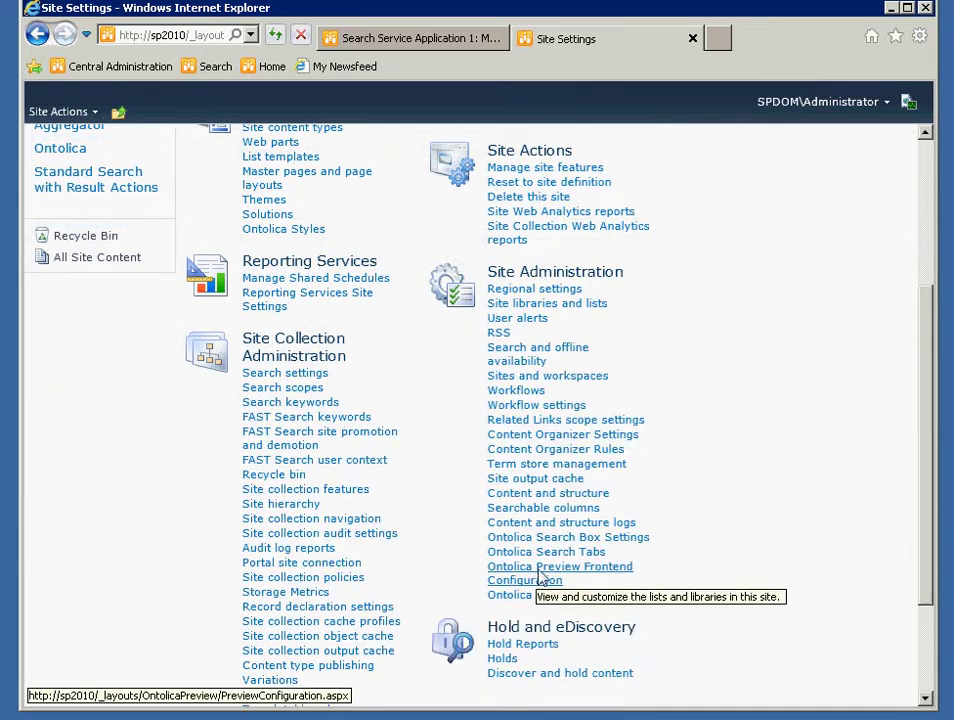
{"action": "left_click", "coordinate": [548, 556]}
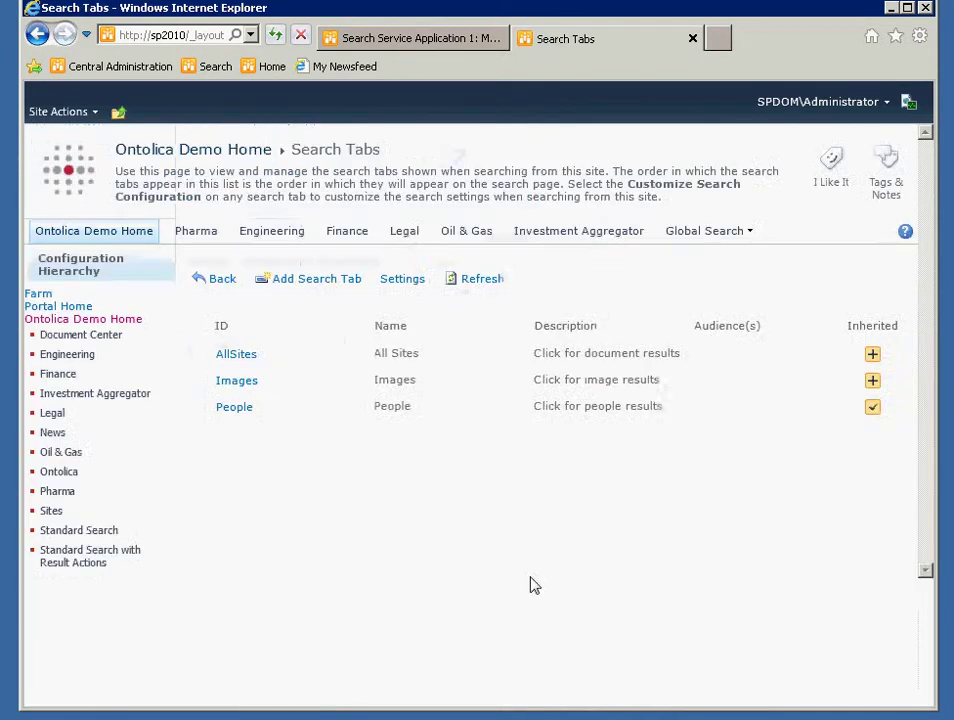
{"action": "left_click", "coordinate": [238, 356]}
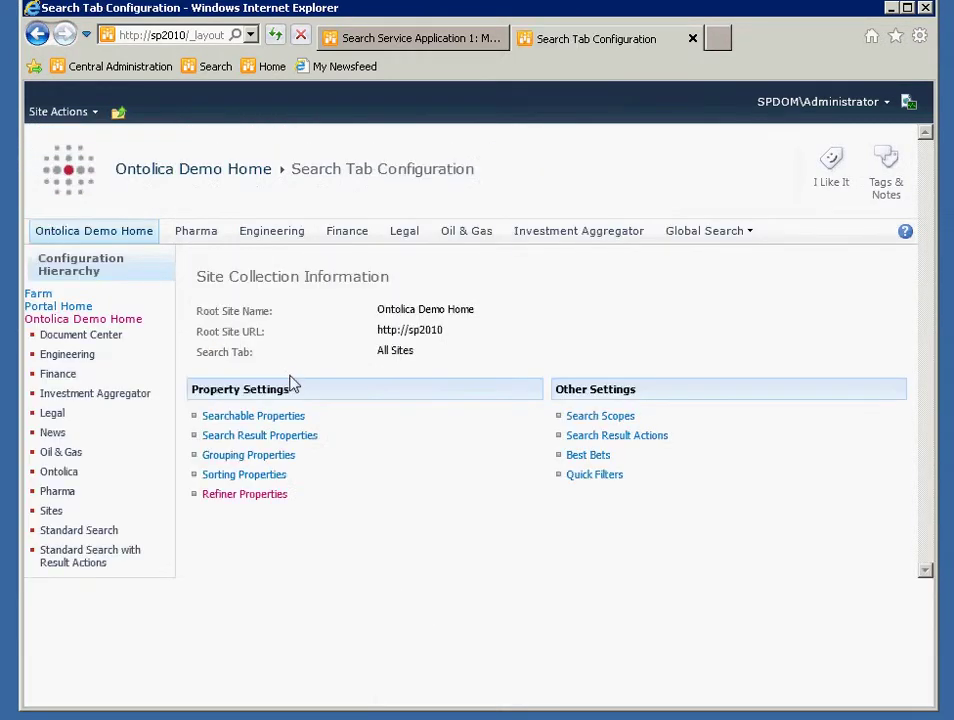
{"action": "left_click", "coordinate": [241, 497]}
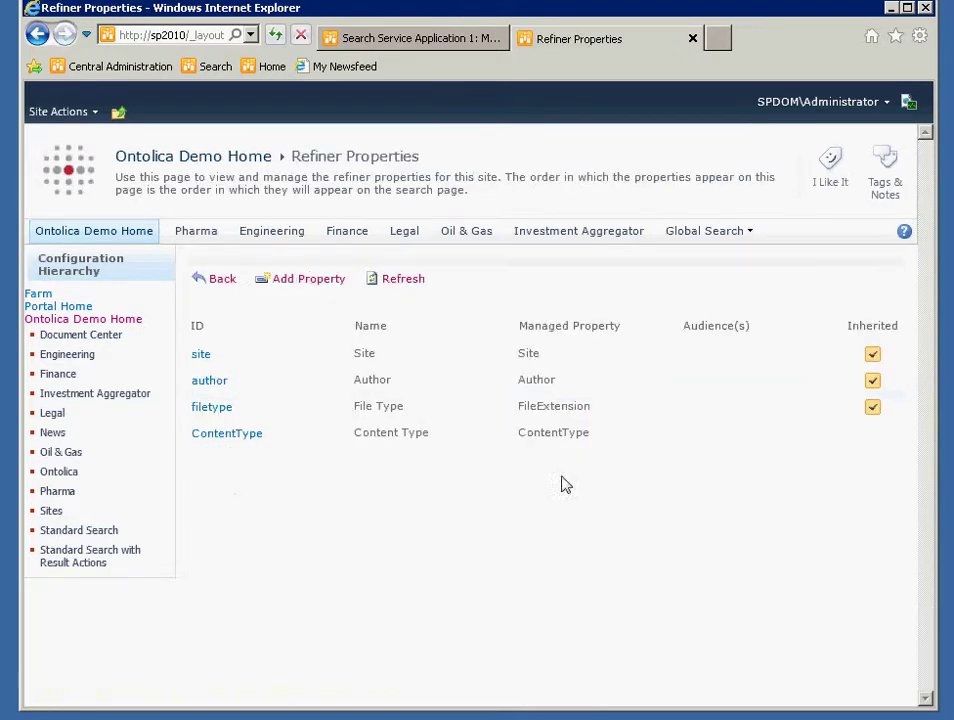
Change the ContentType refiner's property mapping to Ctype and save it
{"action": "left_click", "coordinate": [237, 437]}
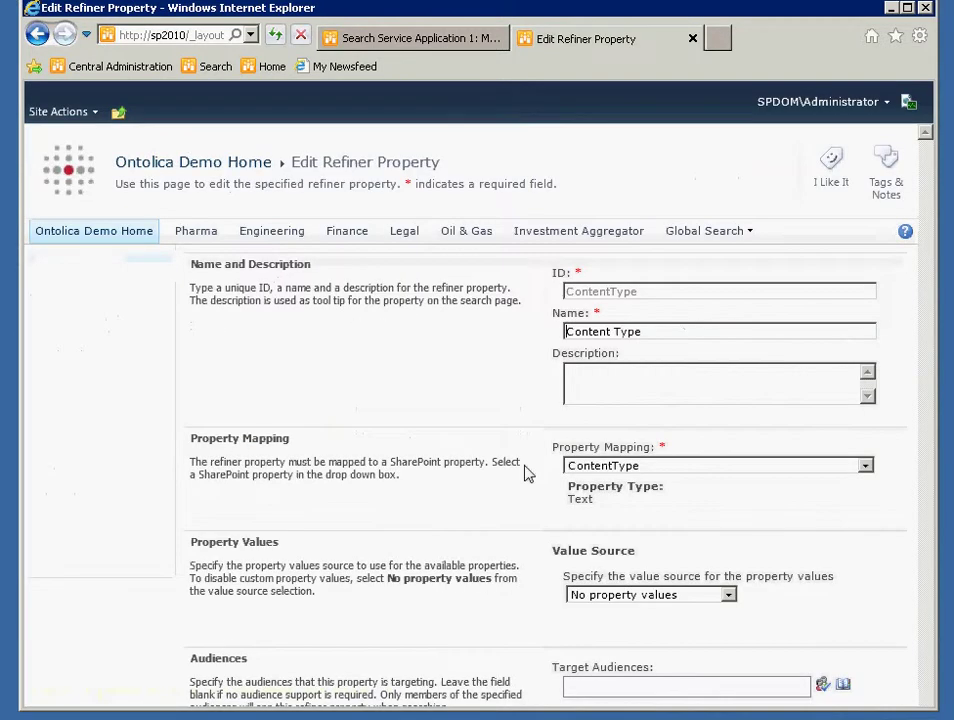
{"action": "left_click", "coordinate": [742, 467]}
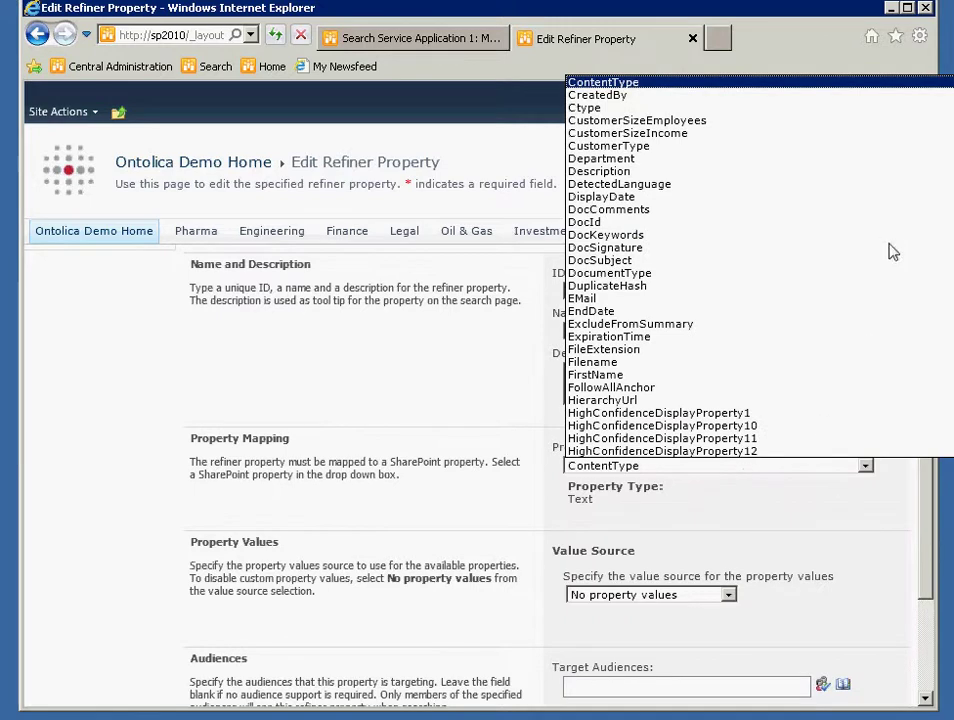
{"action": "left_click", "coordinate": [590, 108]}
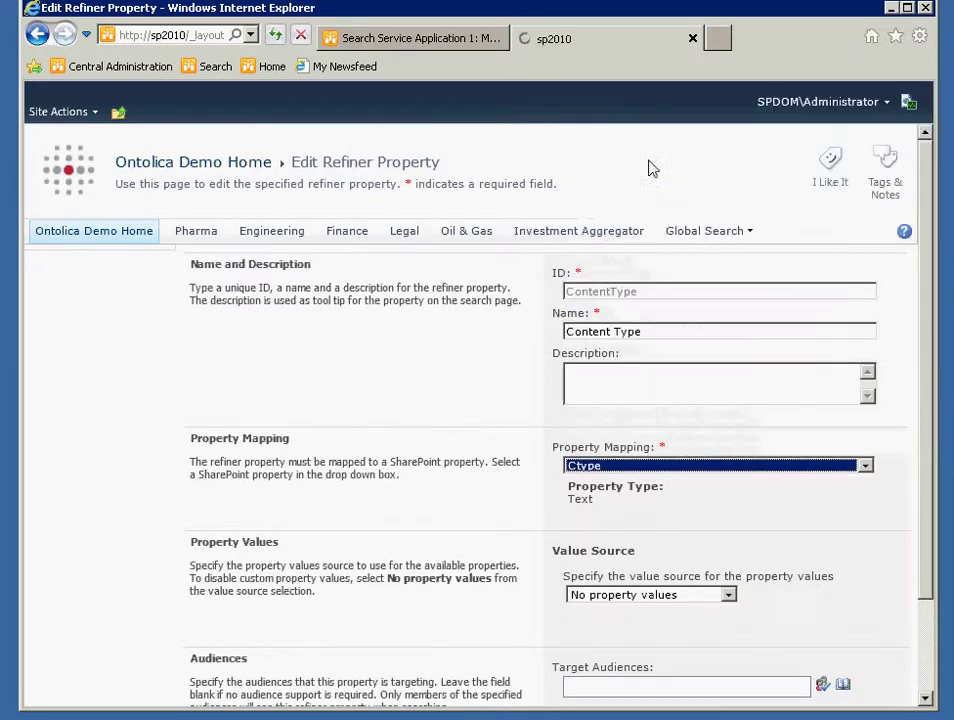
{"action": "left_click", "coordinate": [927, 676]}
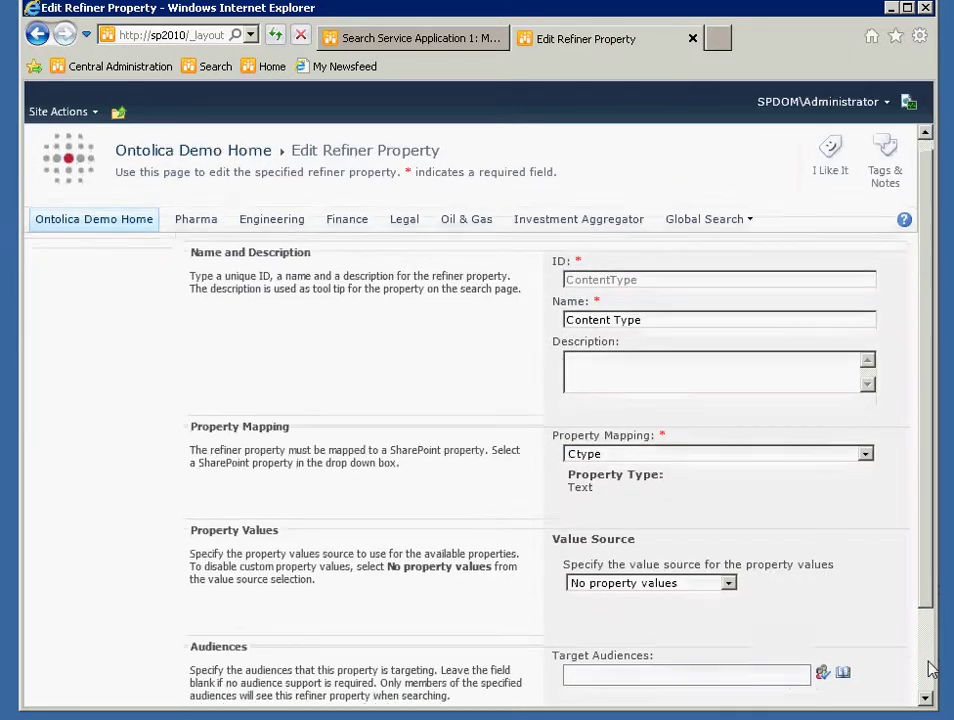
{"action": "left_click", "coordinate": [724, 646]}
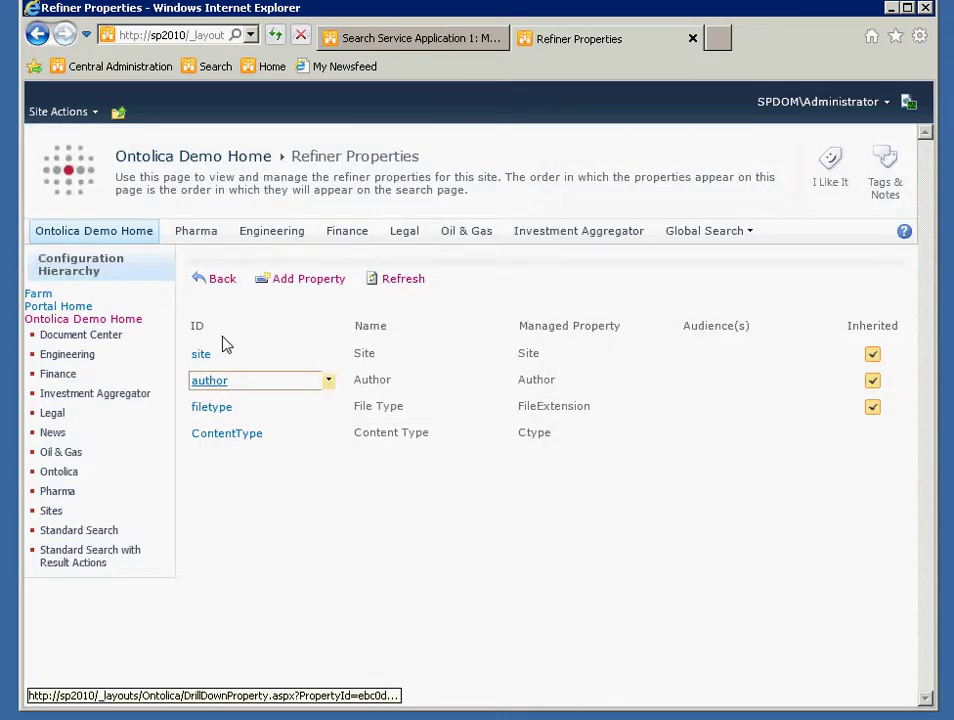
Check that the ContentType refiner maps to Ctype, then return to Search Tab Configuration and Metadata Property Mappings
{"action": "left_click", "coordinate": [131, 233]}
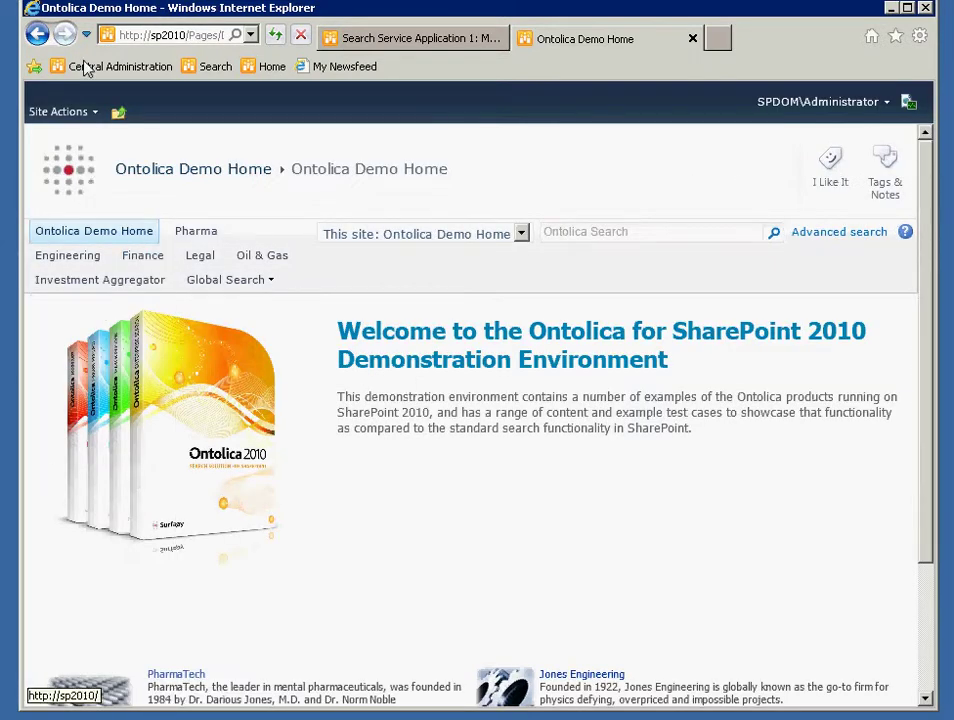
{"action": "left_click", "coordinate": [37, 35]}
{"action": "left_click", "coordinate": [37, 35]}
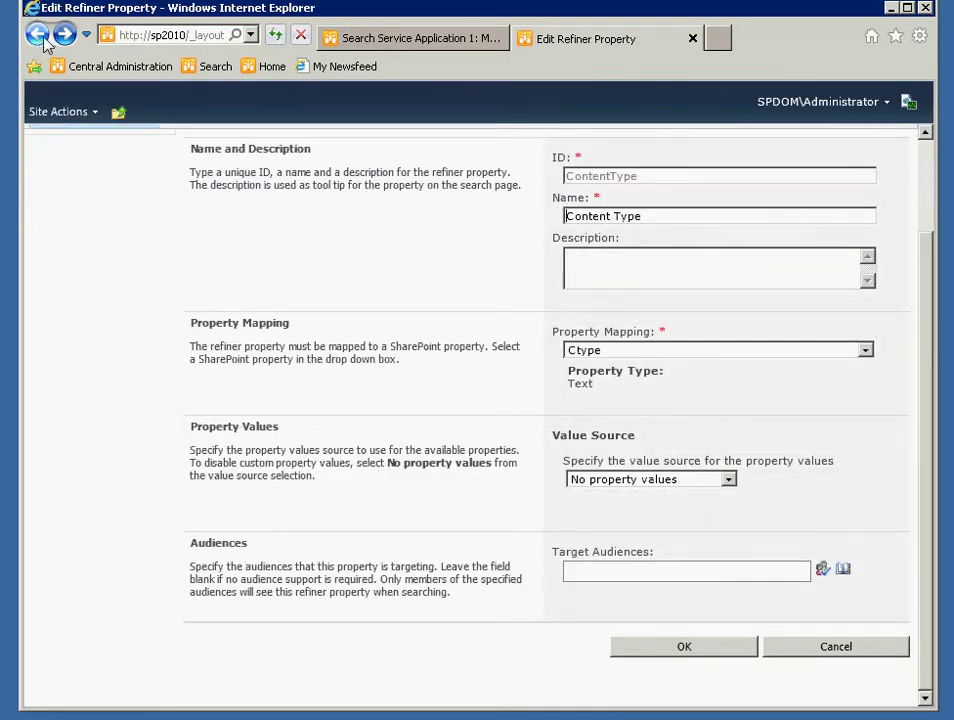
{"action": "left_click", "coordinate": [65, 36]}
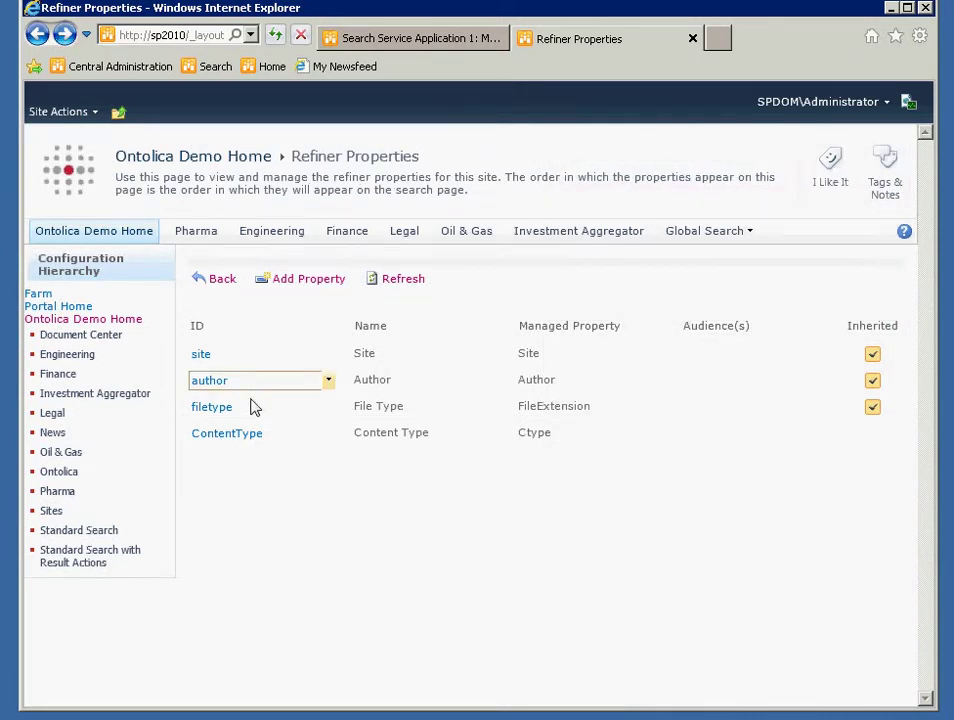
{"action": "left_click", "coordinate": [226, 284]}
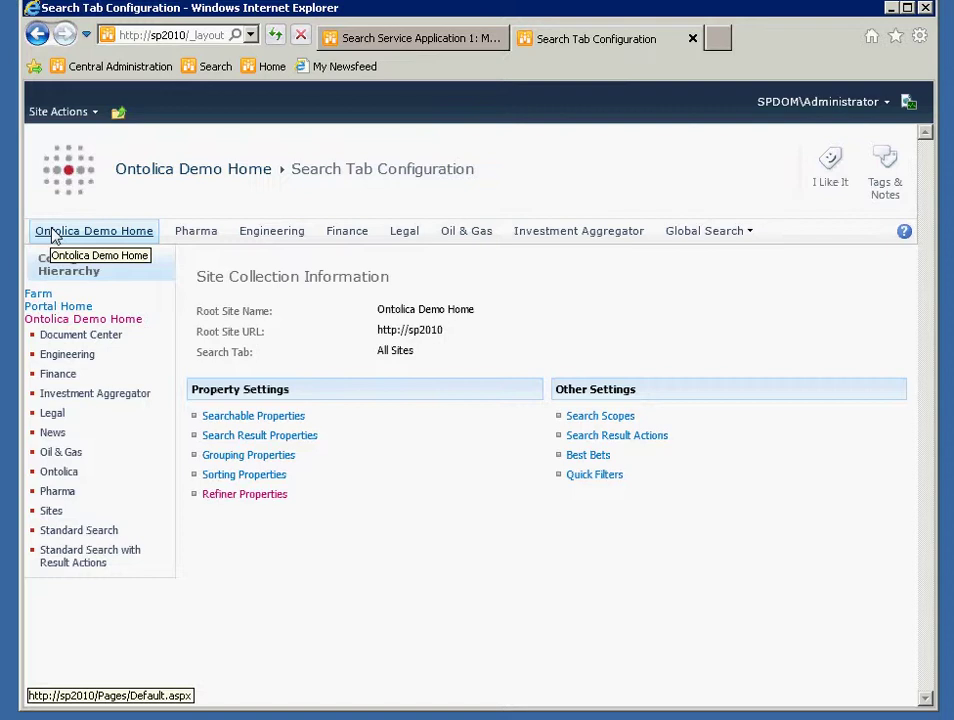
{"action": "left_click", "coordinate": [421, 38]}
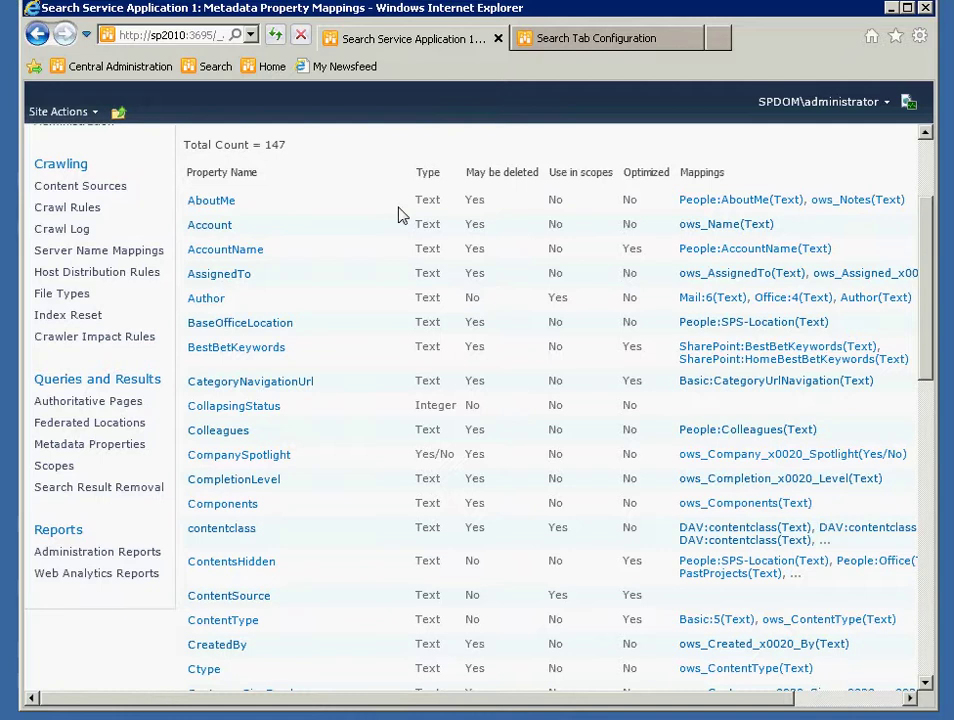
Go to Content Sources under Crawling to list Local SharePoint sites and Share
{"action": "left_click", "coordinate": [117, 190]}
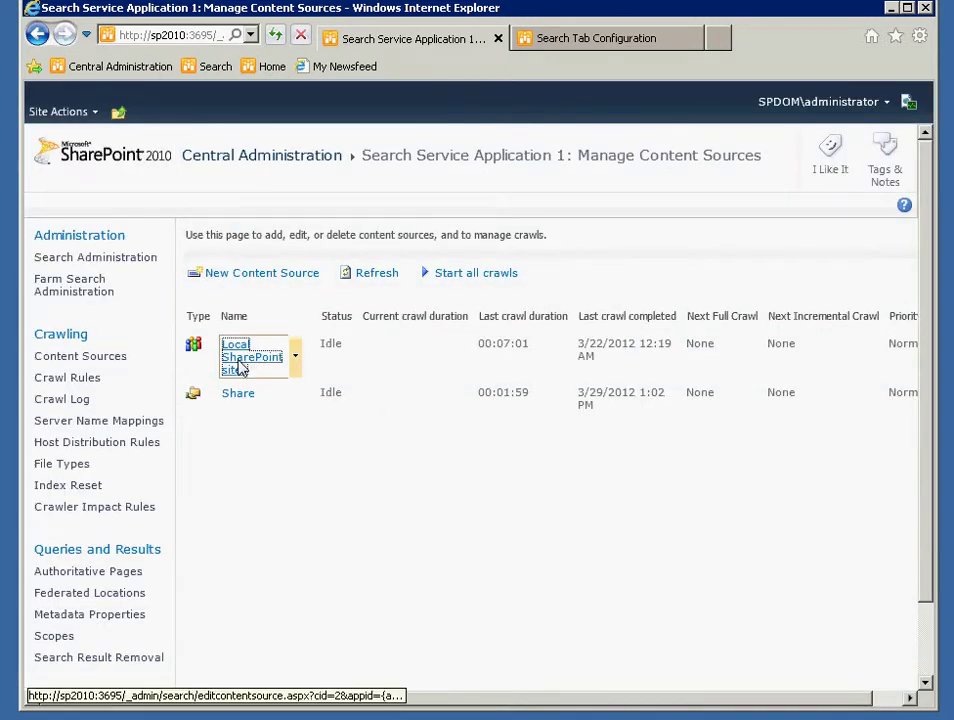
Open the Local SharePoint sites content source and inspect its content type and three start addresses
{"action": "left_click", "coordinate": [240, 368]}
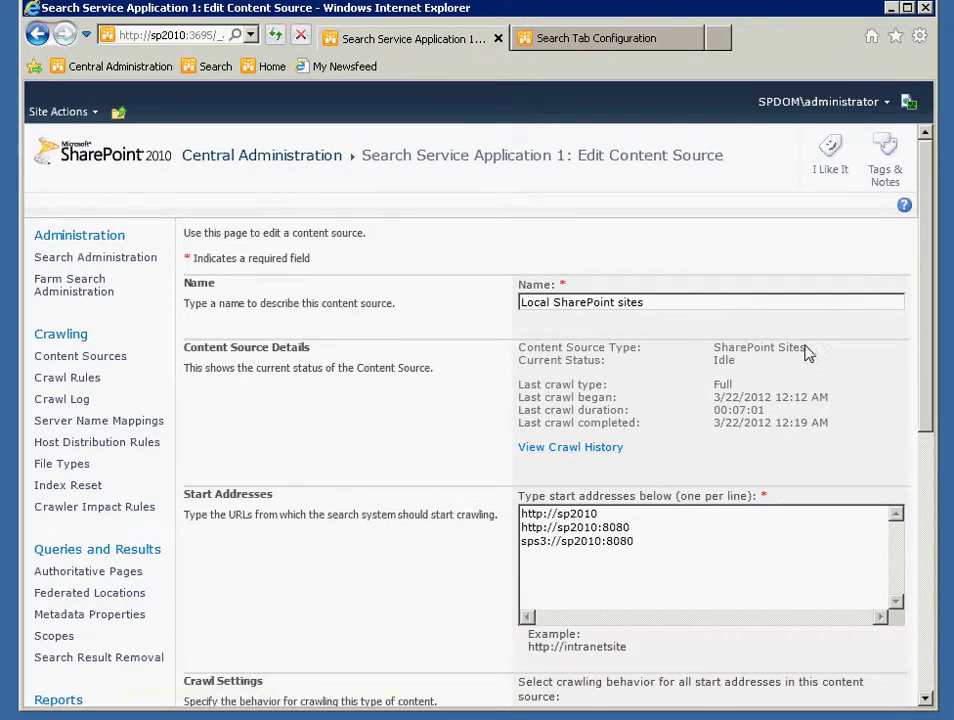
{"action": "left_click_drag", "start_coordinate": [806, 350], "coordinate": [713, 350]}
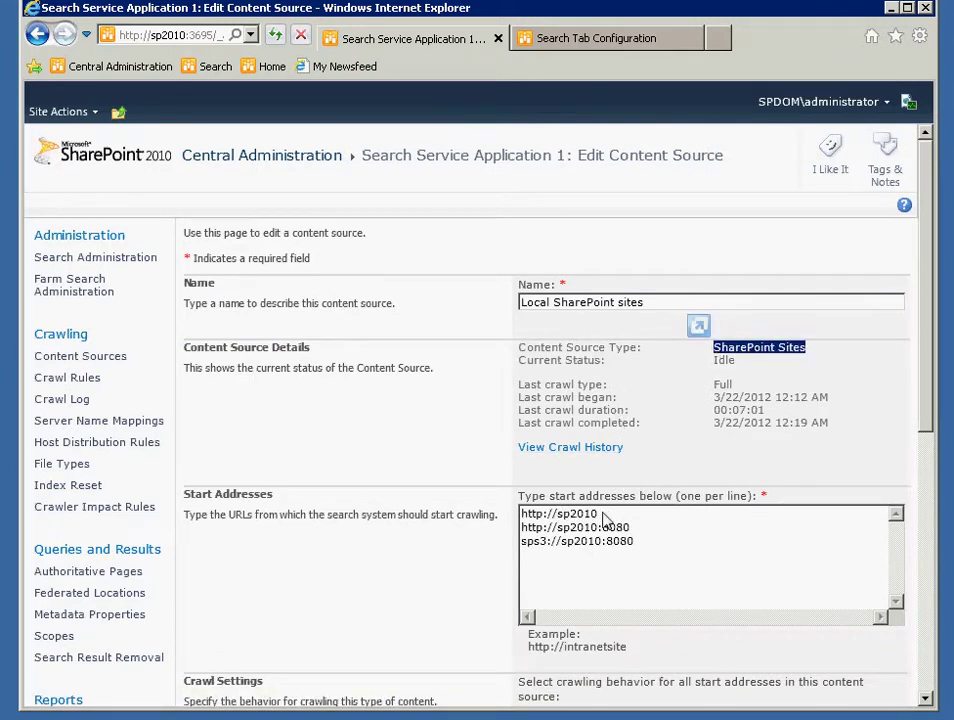
{"action": "left_click_drag", "start_coordinate": [600, 514], "coordinate": [521, 516]}
{"action": "left_click_drag", "start_coordinate": [630, 527], "coordinate": [520, 528]}
{"action": "left_click", "coordinate": [655, 578]}
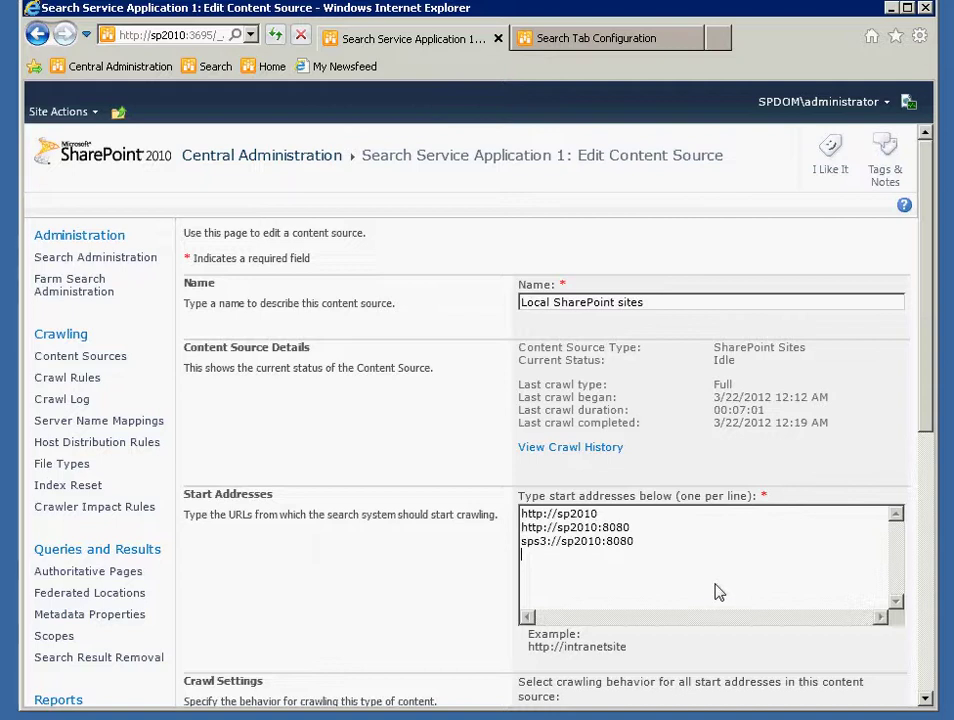
{"action": "key", "text": "Up"}
{"action": "key", "text": "Up"}
{"action": "key", "text": "Up"}
{"action": "key", "text": "End"}
{"action": "type", "text": ".surfray.com"}
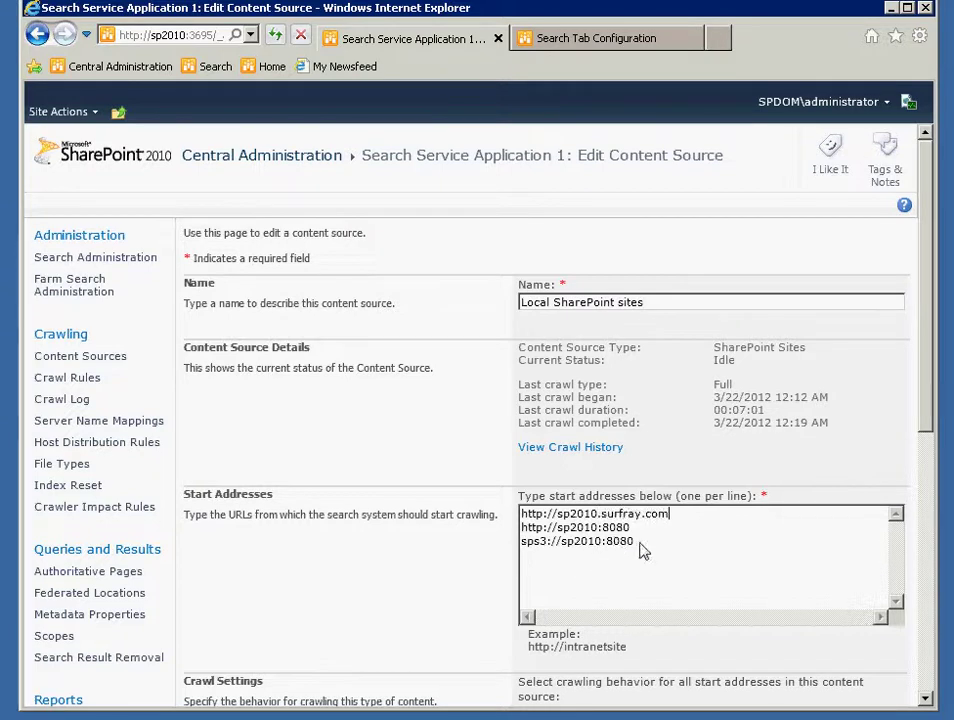
{"action": "left_click_drag", "start_coordinate": [643, 527], "coordinate": [520, 513]}
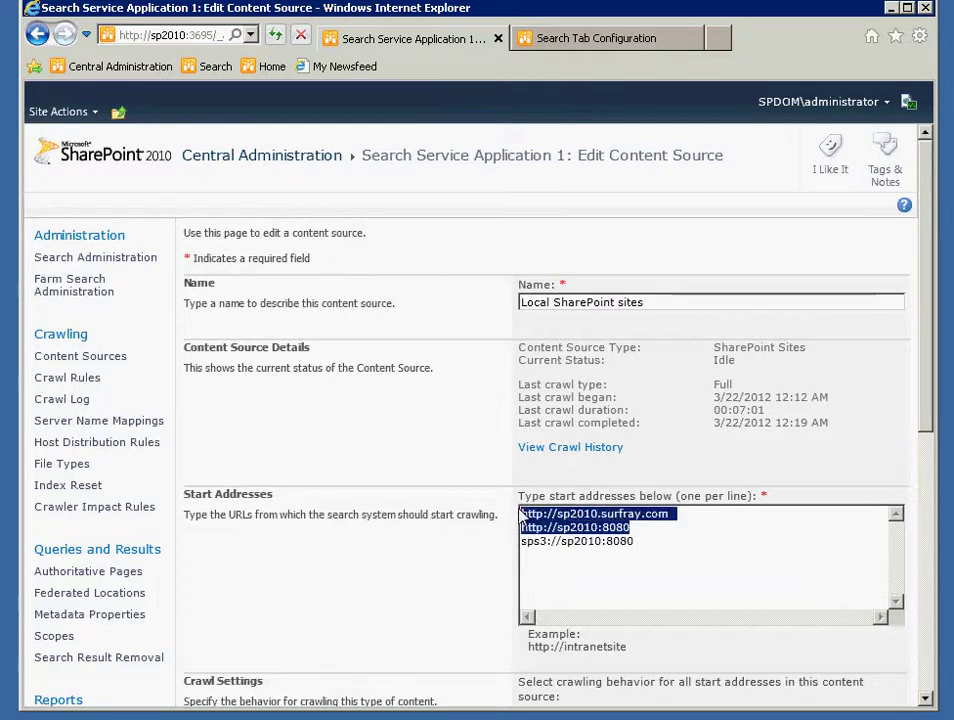
{"action": "left_click", "coordinate": [714, 528]}
{"action": "left_click_drag", "start_coordinate": [668, 513], "coordinate": [520, 513]}
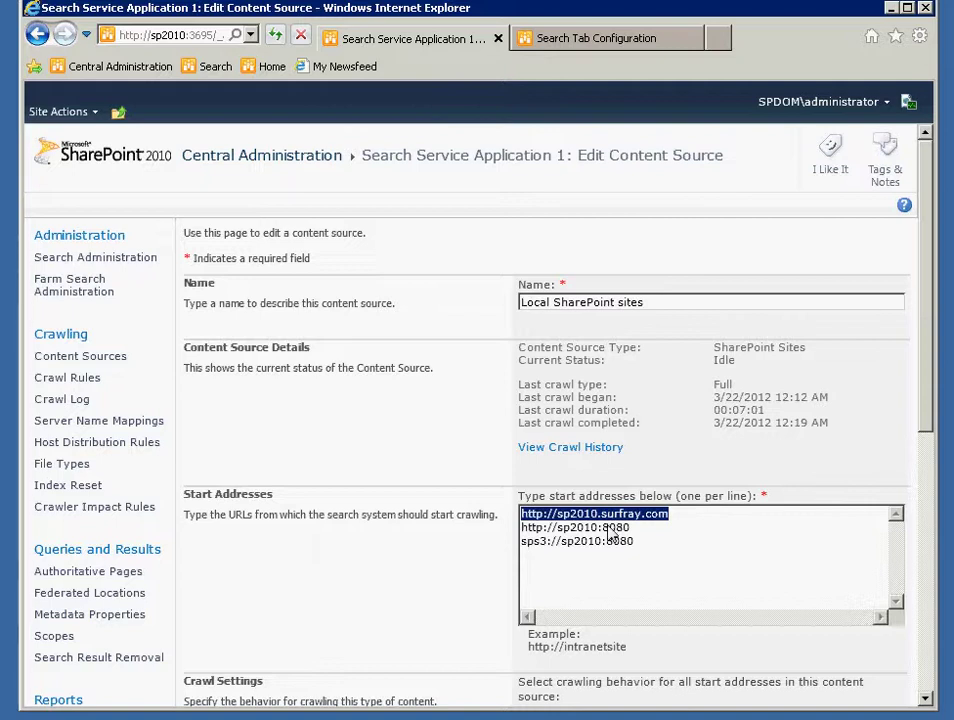
{"action": "left_click", "coordinate": [718, 517]}
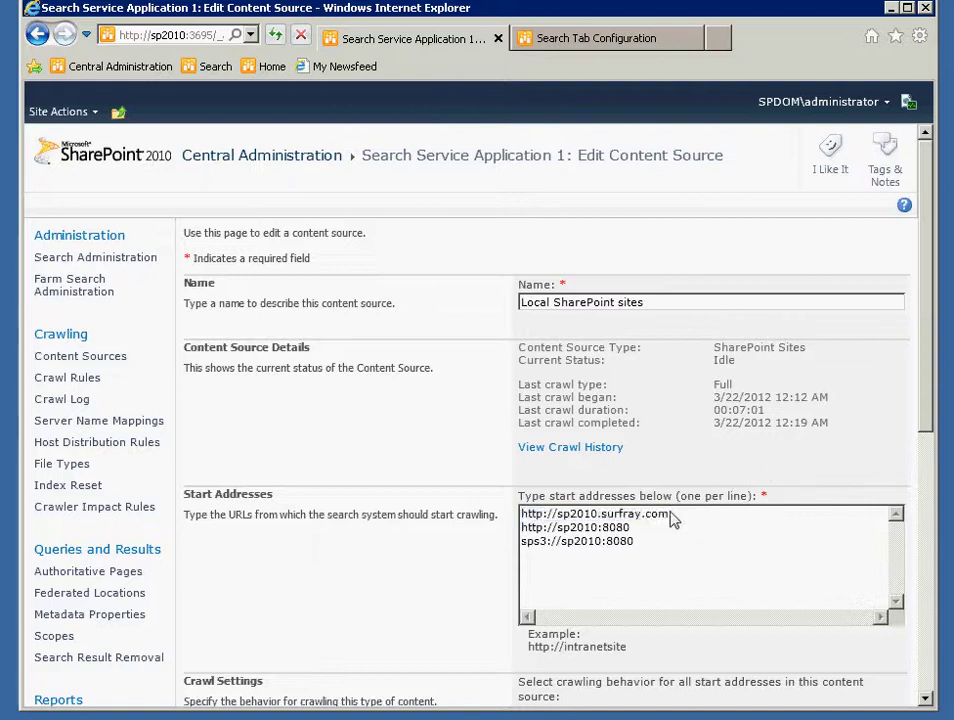
{"action": "triple_click", "coordinate": [552, 520]}
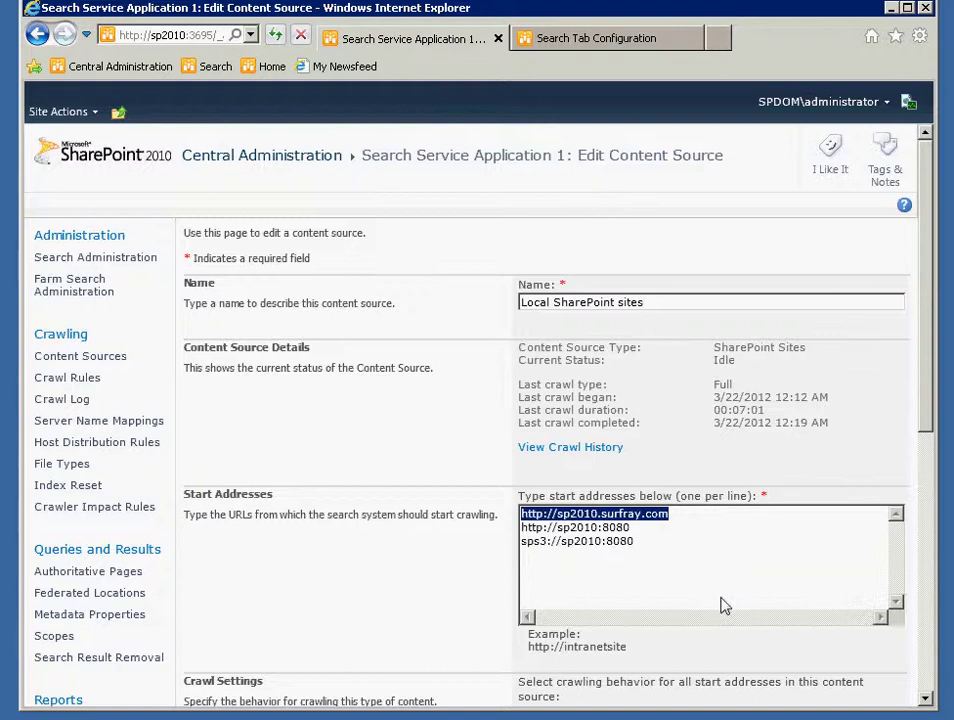
{"action": "left_click", "coordinate": [597, 515]}
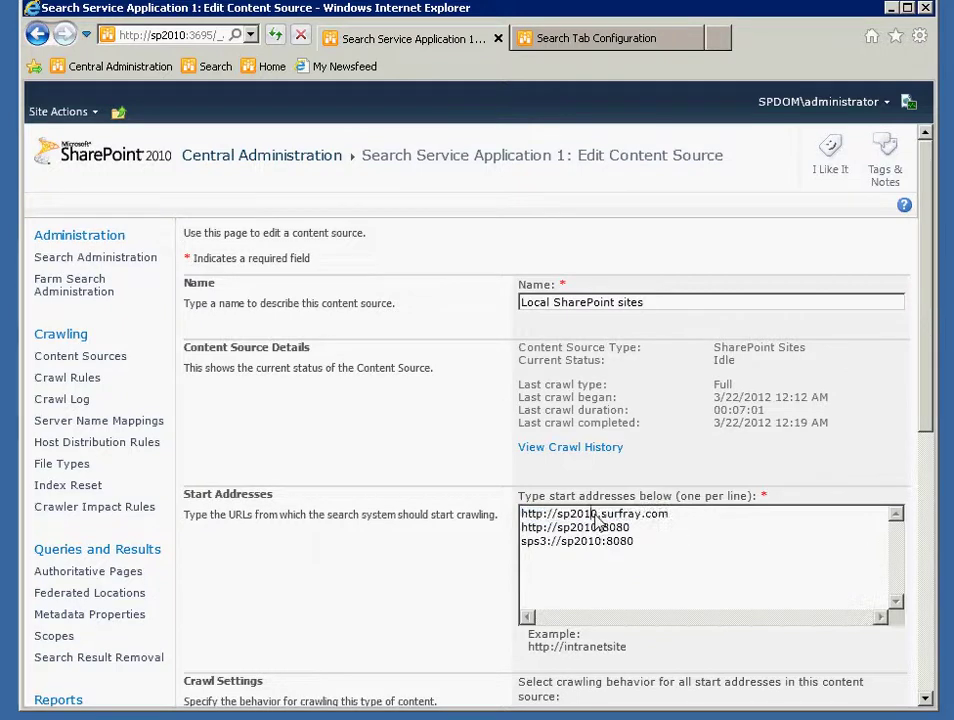
{"action": "left_click_drag", "start_coordinate": [597, 517], "coordinate": [680, 528]}
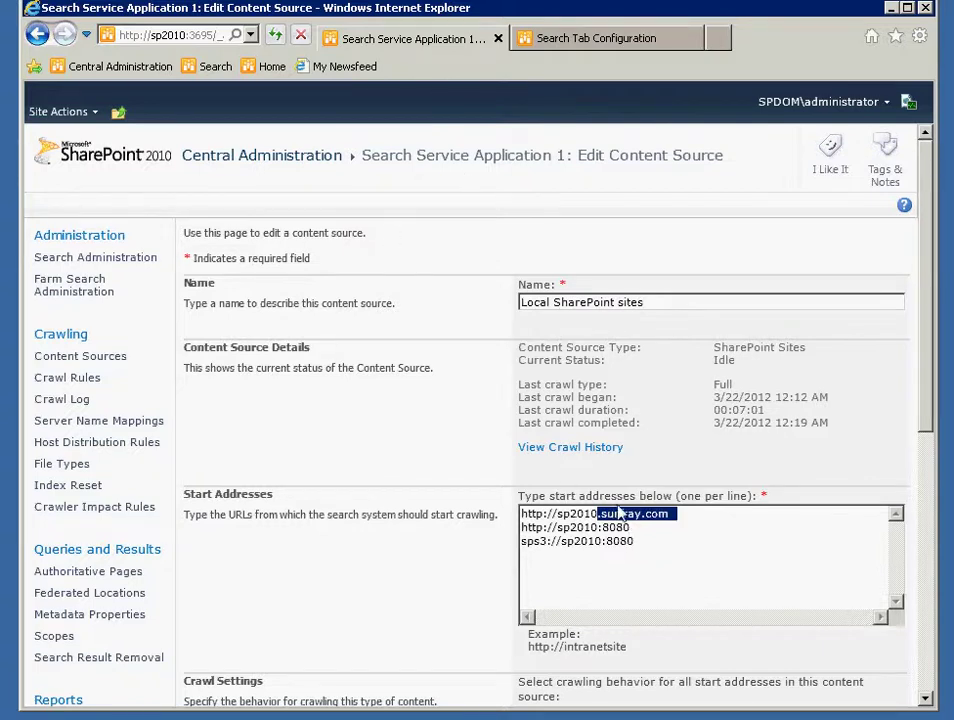
{"action": "key", "text": "Delete"}
{"action": "key", "text": "Delete"}
{"action": "key", "text": "Return"}
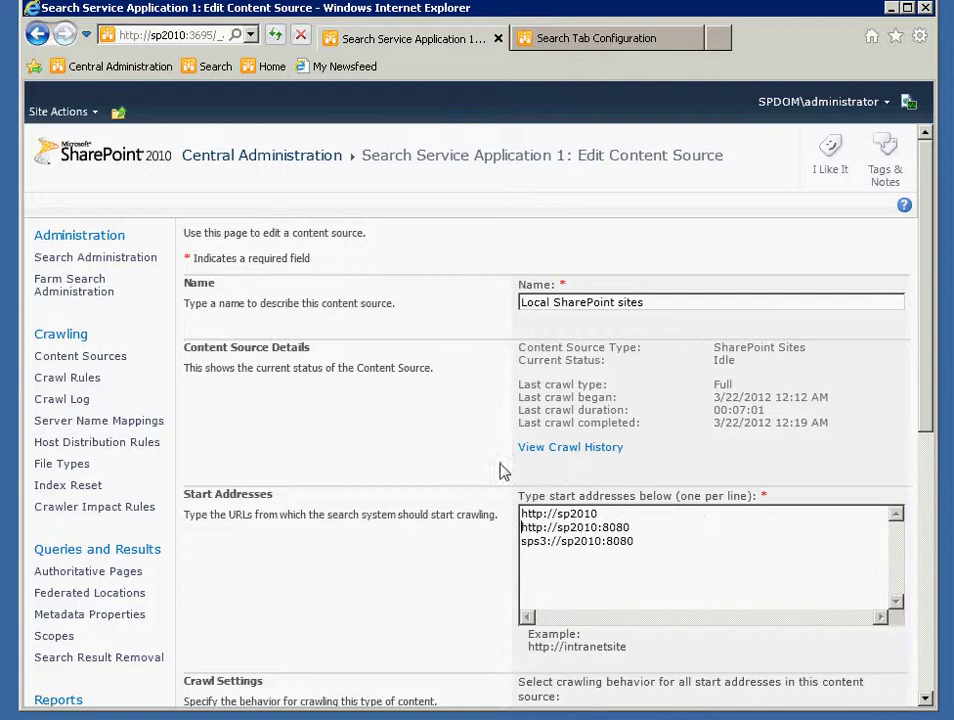
{"action": "left_click", "coordinate": [70, 423]}
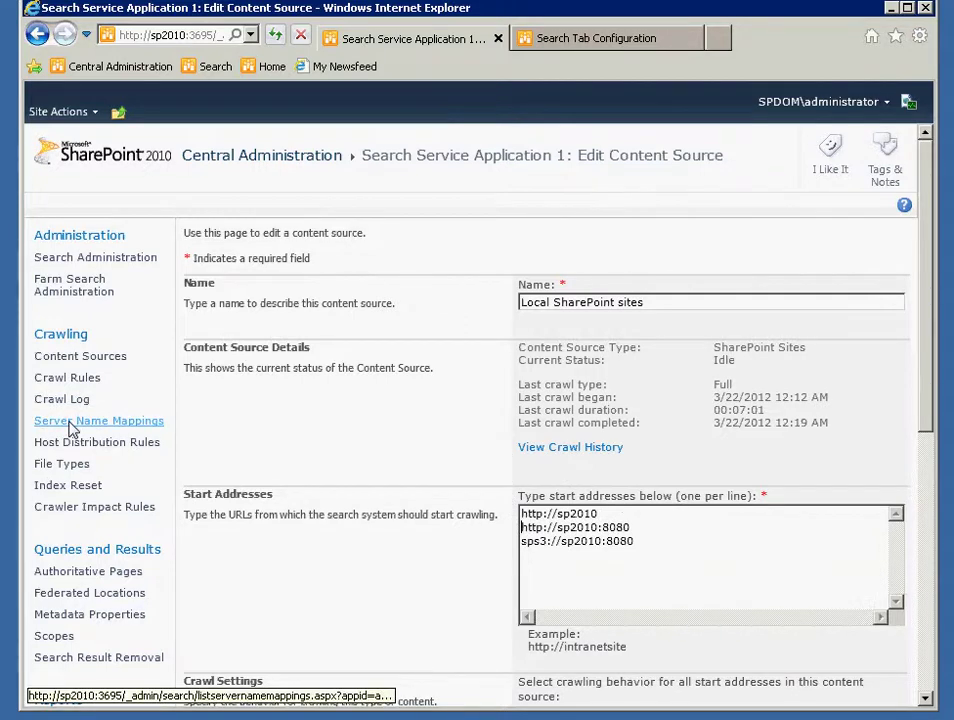
{"action": "key", "text": "End"}
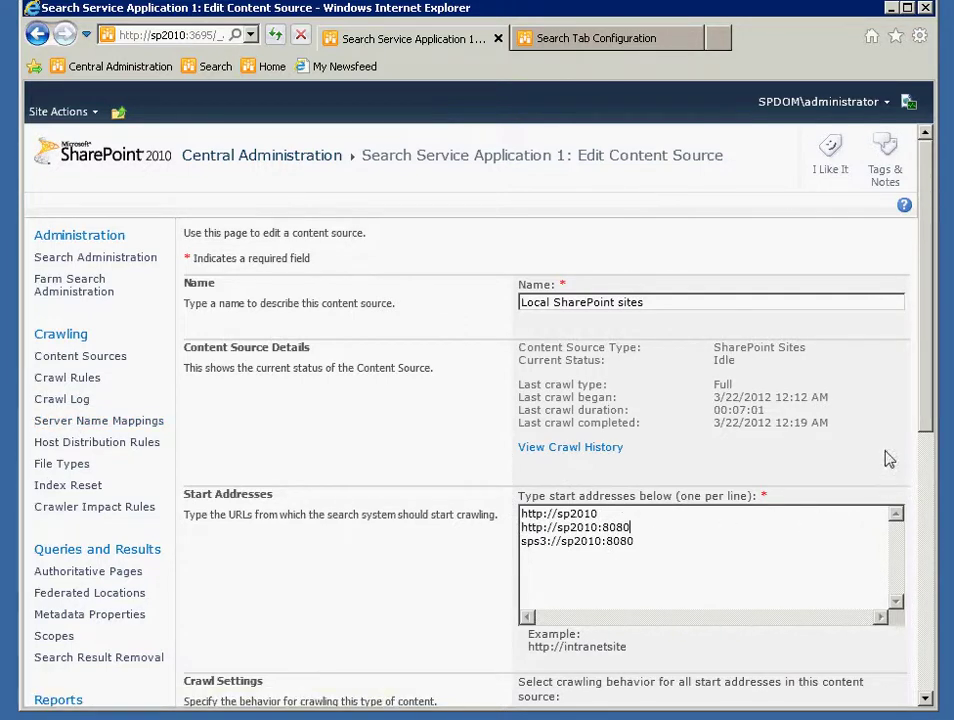
{"action": "left_click_drag", "start_coordinate": [598, 514], "coordinate": [484, 514]}
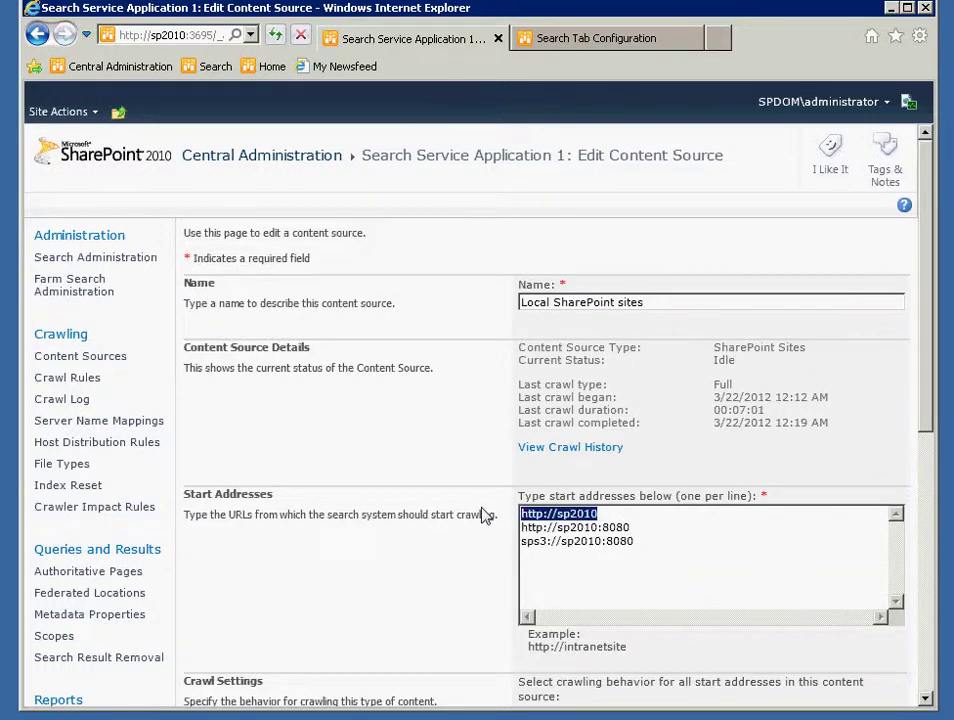
Go to the Central Administration home page and choose Configure alternate access mappings under System Settings
{"action": "left_click", "coordinate": [265, 163]}
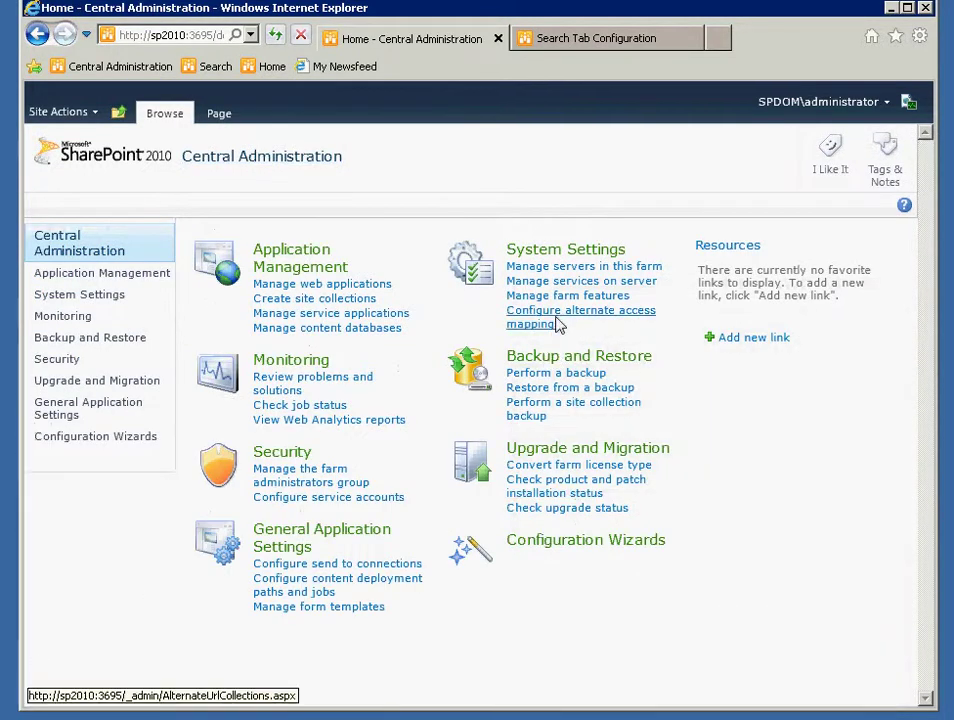
{"action": "left_click", "coordinate": [535, 320]}
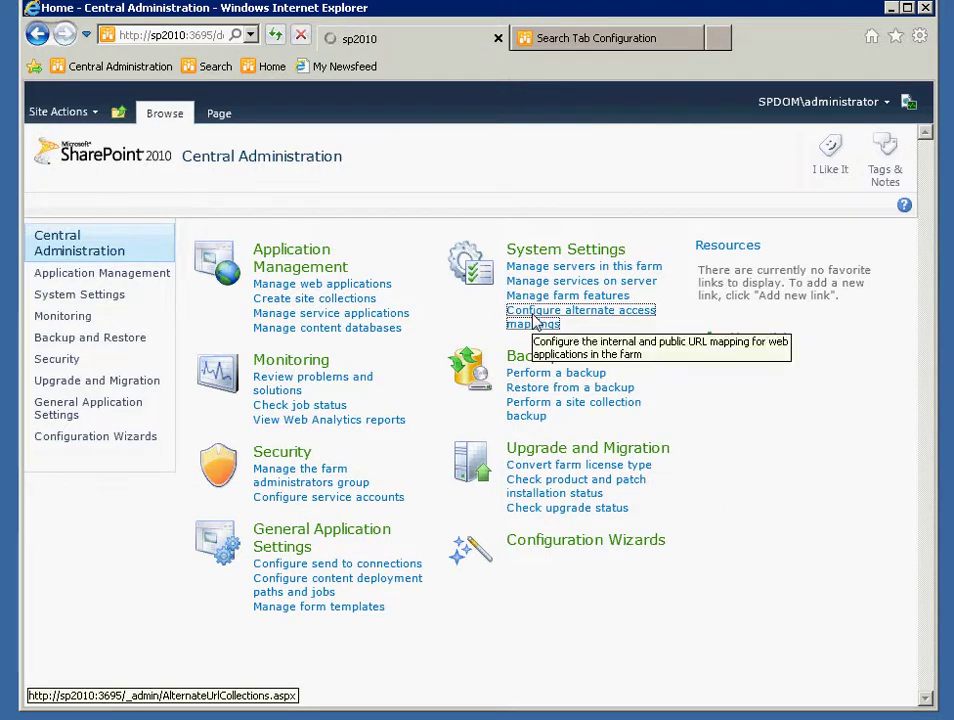